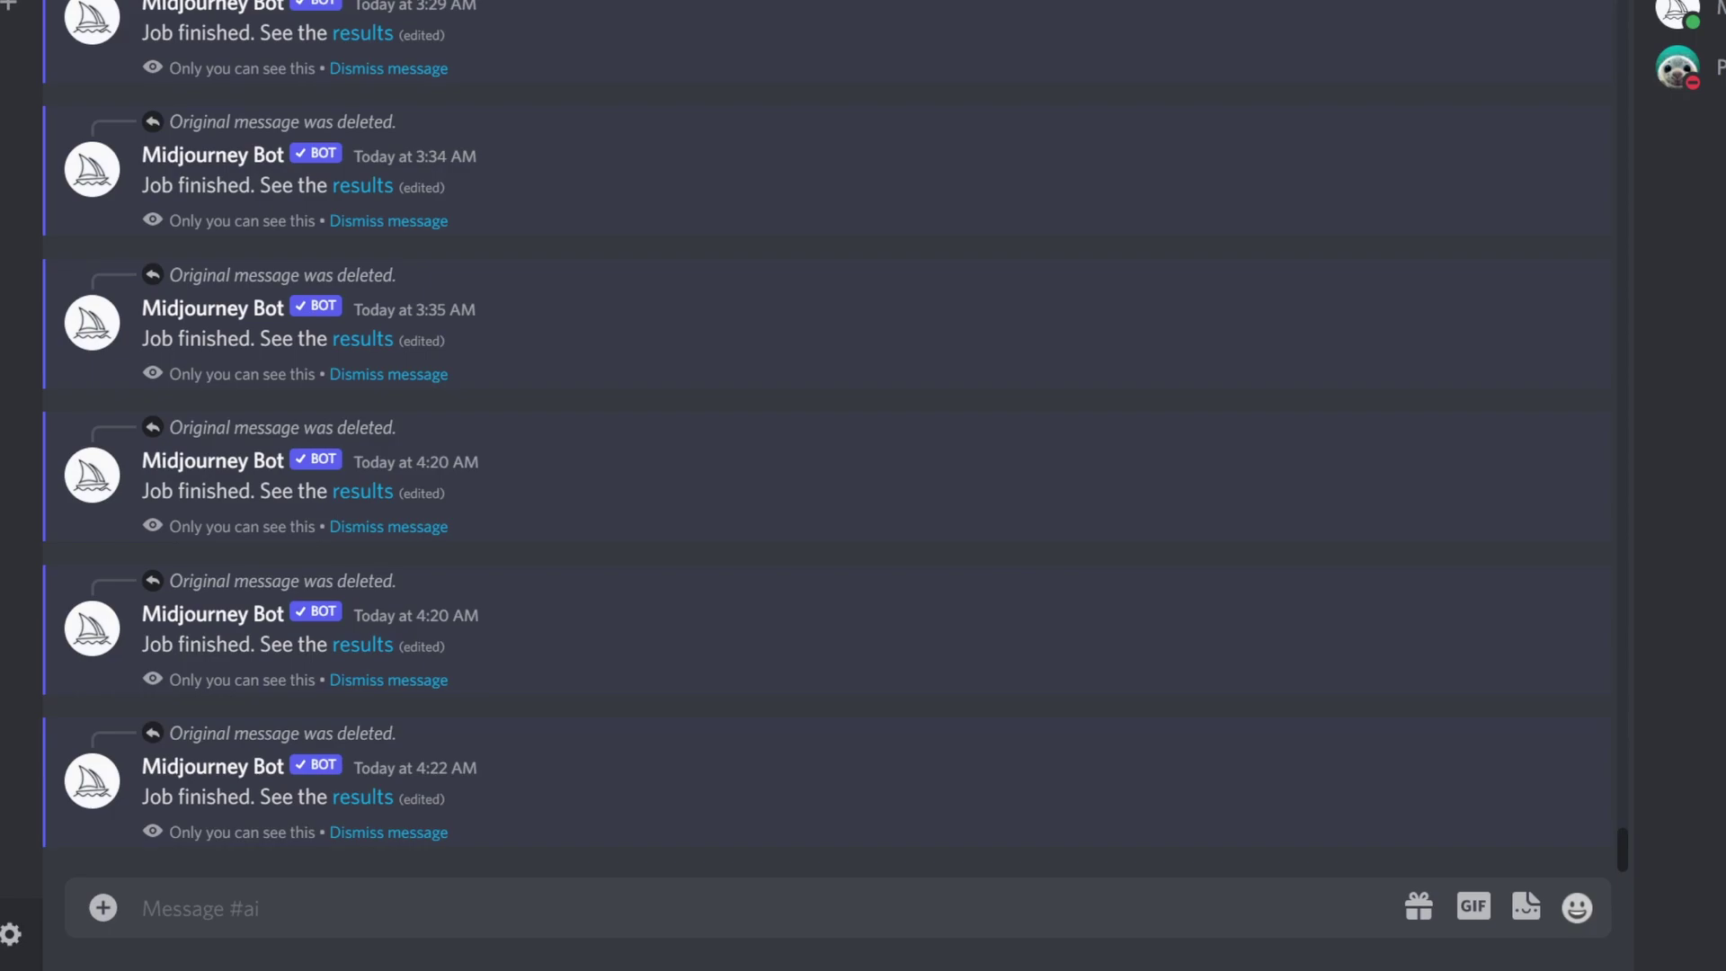
Start a /imagine command in the Midjourney channel with the prompt sphere::1 cube::1.
click(781, 908)
text(/imagi)
key(Tab)
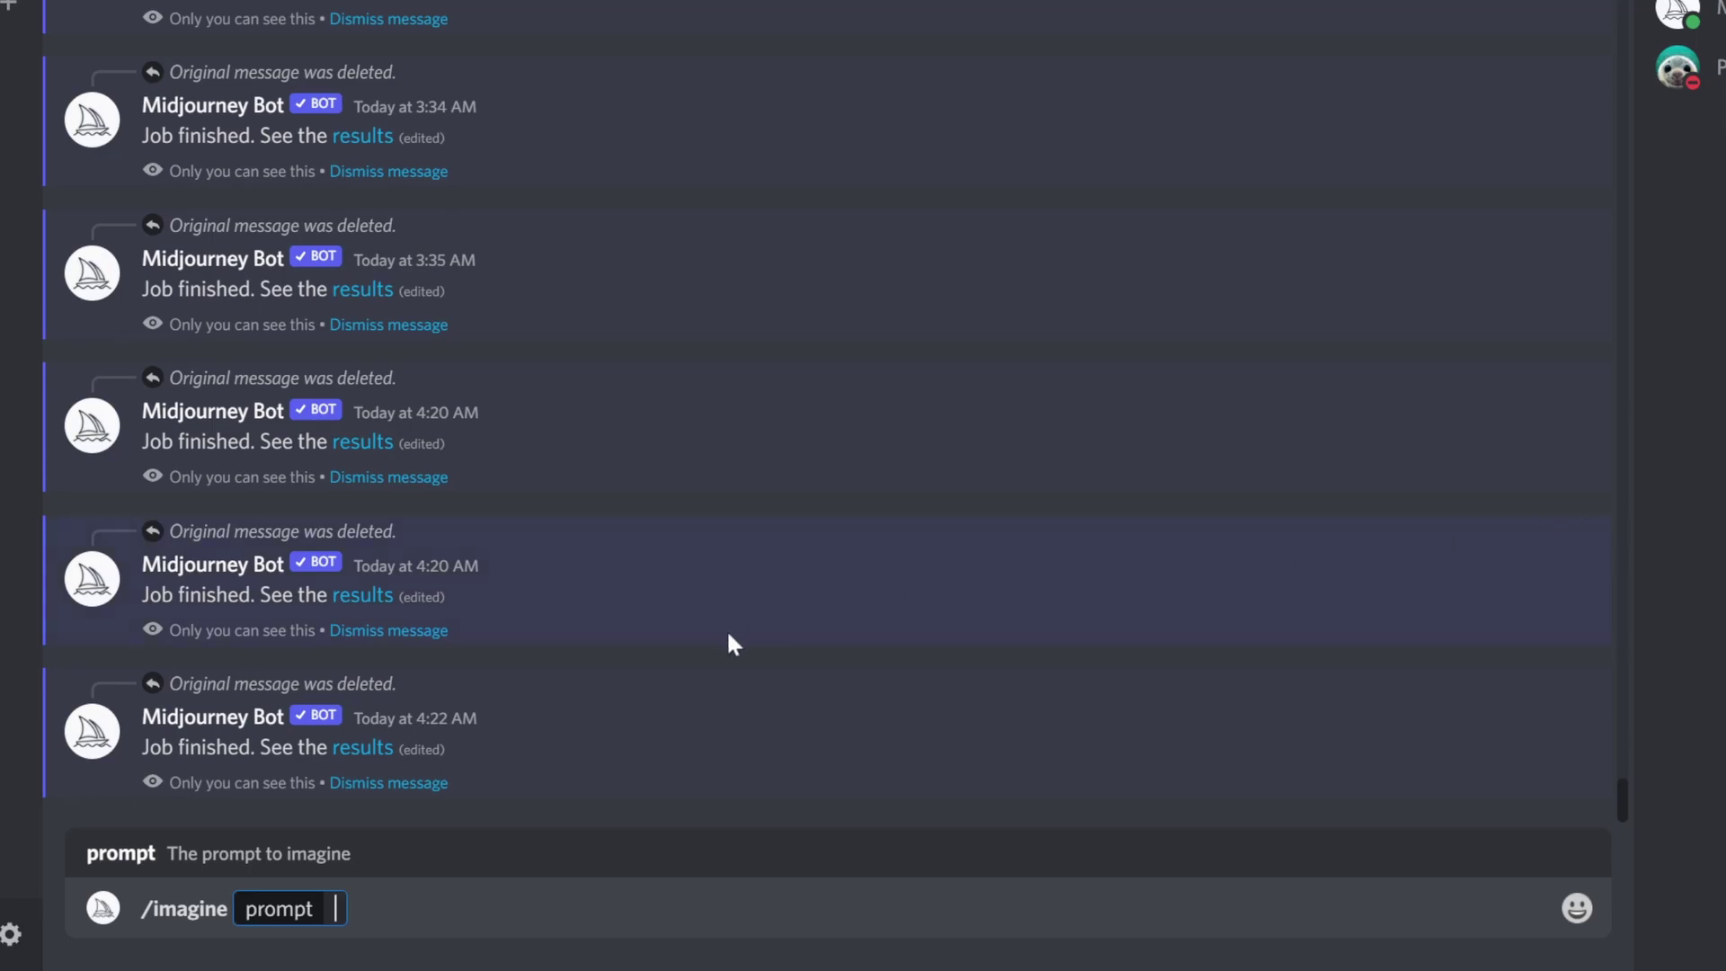
text(sphere)
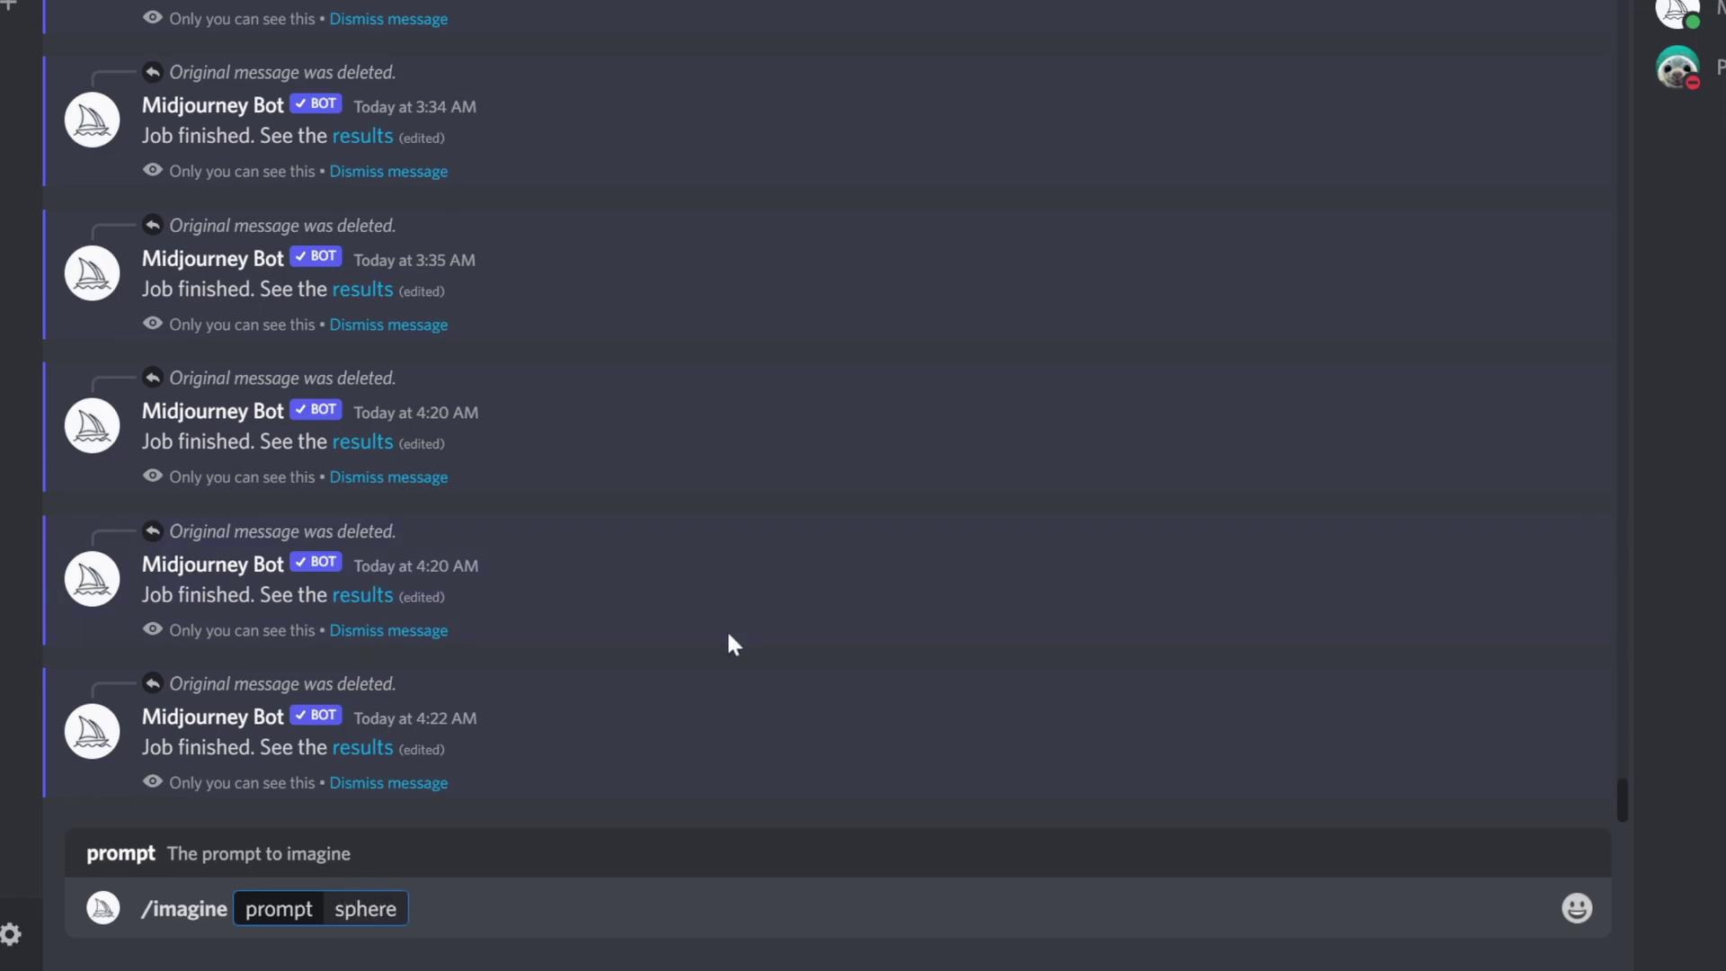
text(::1 cu)
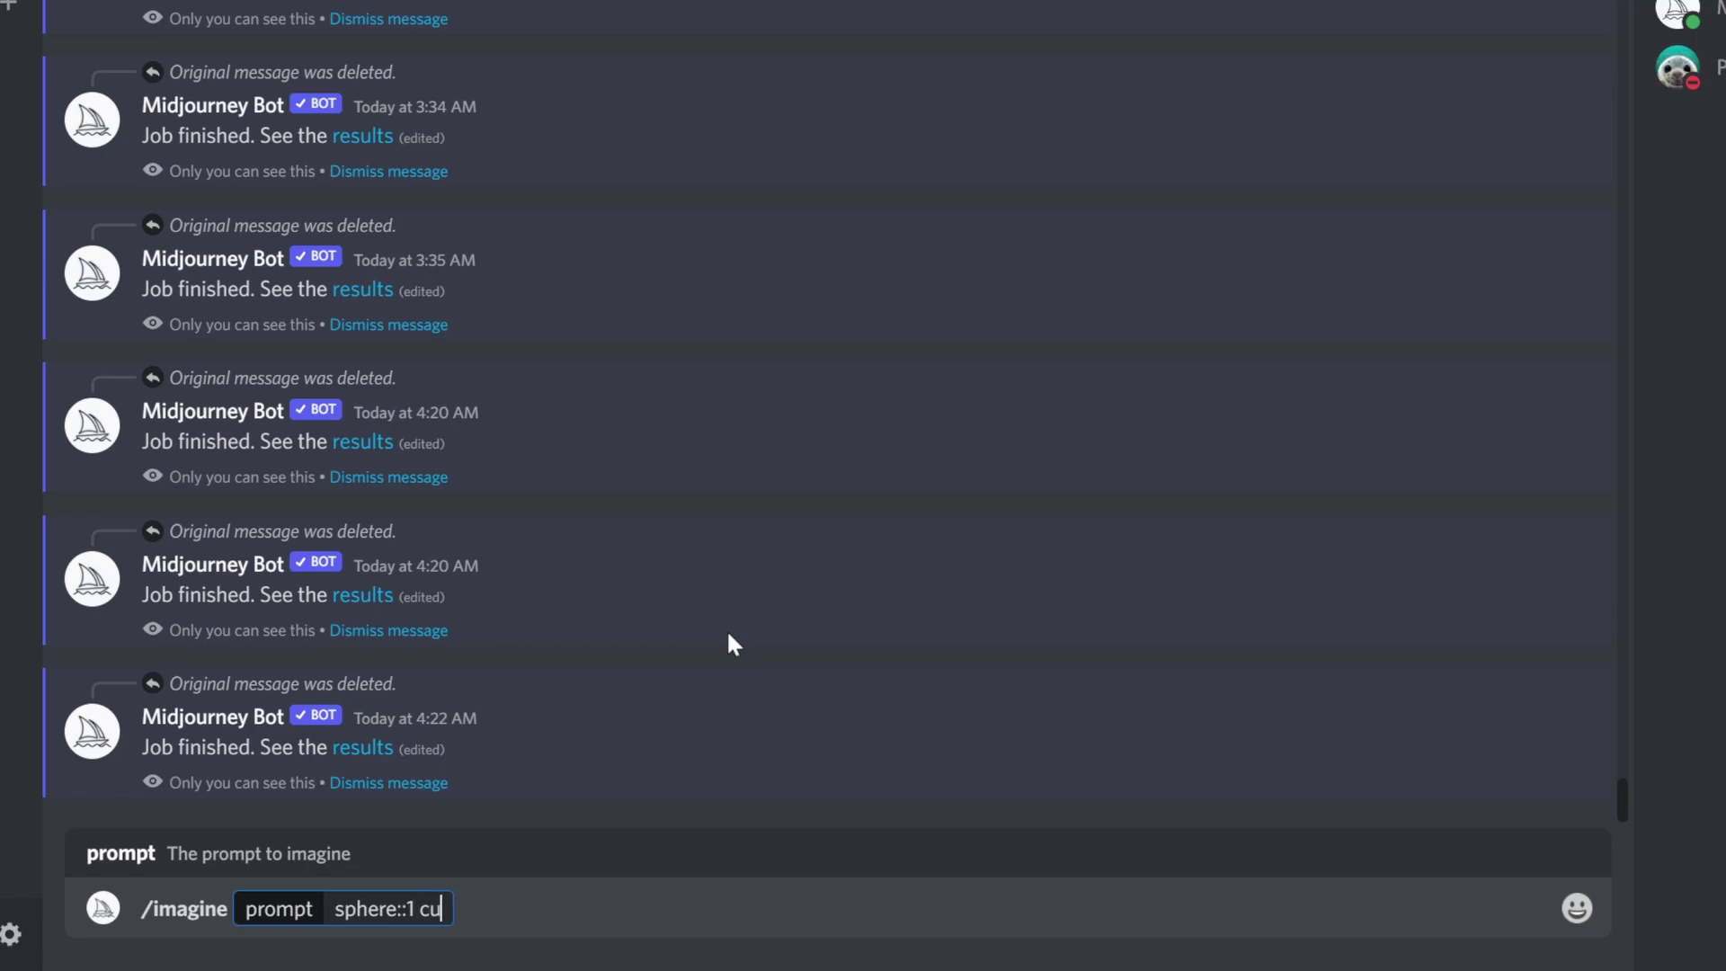
text(be::1)
Retype the prompt after sphere, dropping a mistaken ',cube' and adding '::1 cube::1'.
key(Right)
key(Right)
key(Right)
key(Right)
key(Right)
key(Right)
key(Right)
key(BackSpace)
key(BackSpace)
key(BackSpace)
key(BackSpace)
key(BackSpace)
key(BackSpace)
key(BackSpace)
key(BackSpace)
key(BackSpace)
key(BackSpace)
key(BackSpace)
text(,cube)
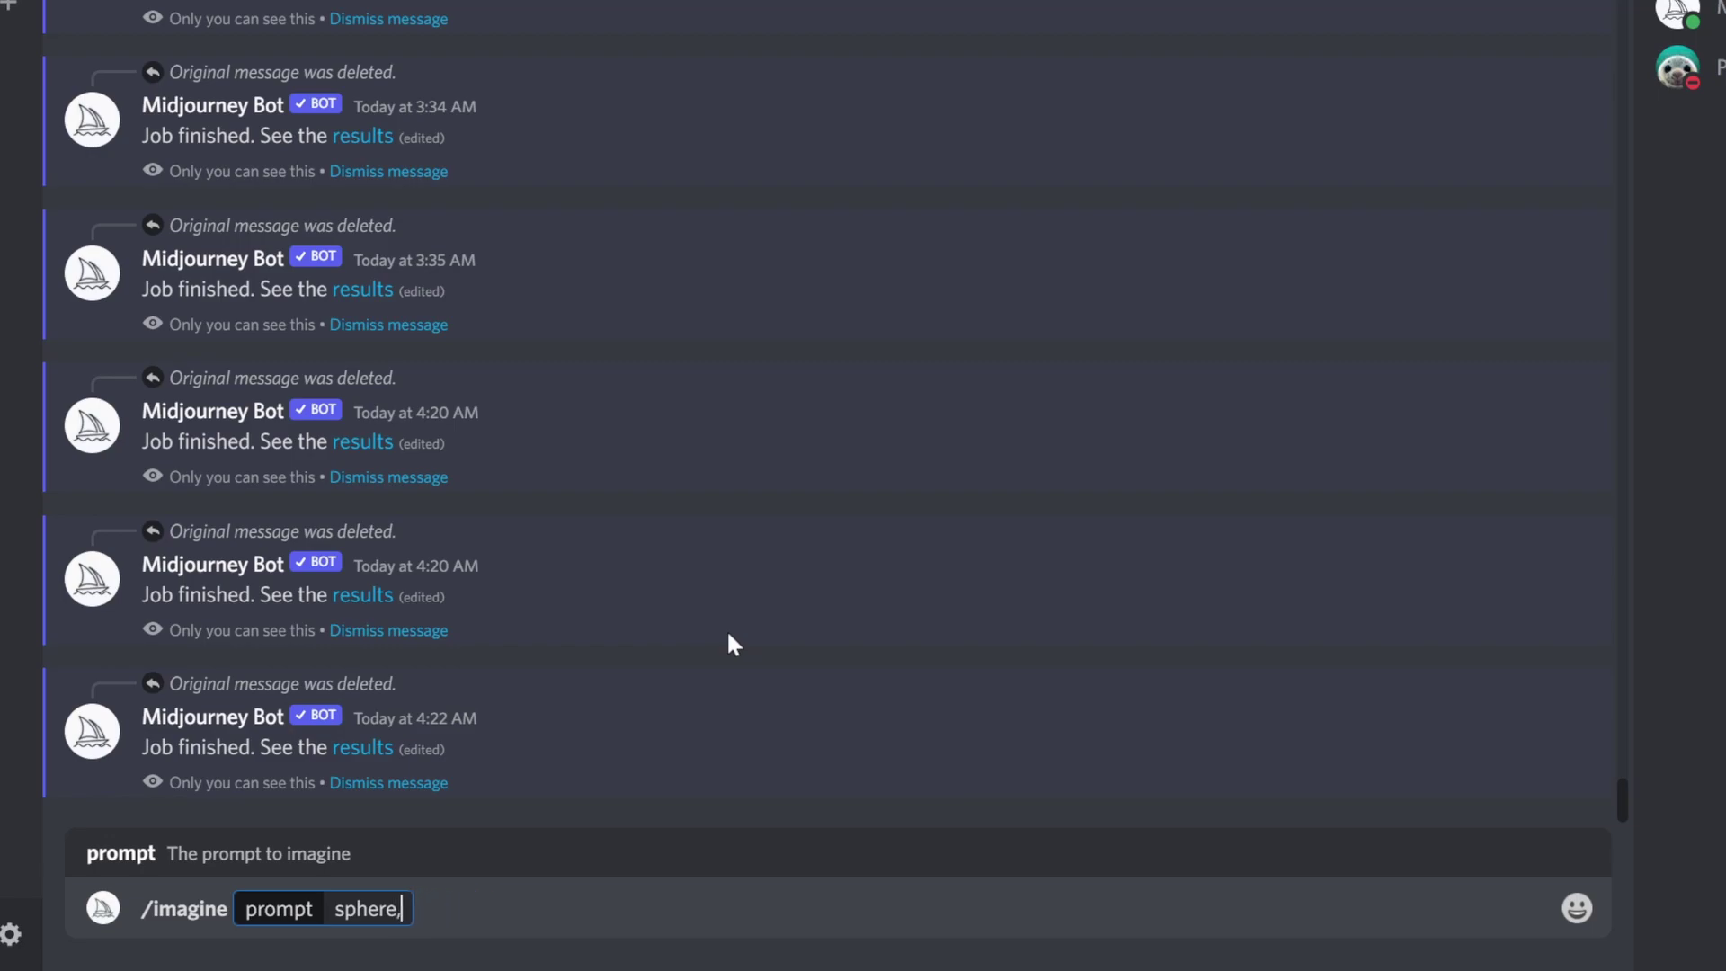
key(BackSpace)
key(BackSpace)
key(BackSpace)
key(BackSpace)
key(BackSpace)
key(BackSpace)
text(::1 cube)
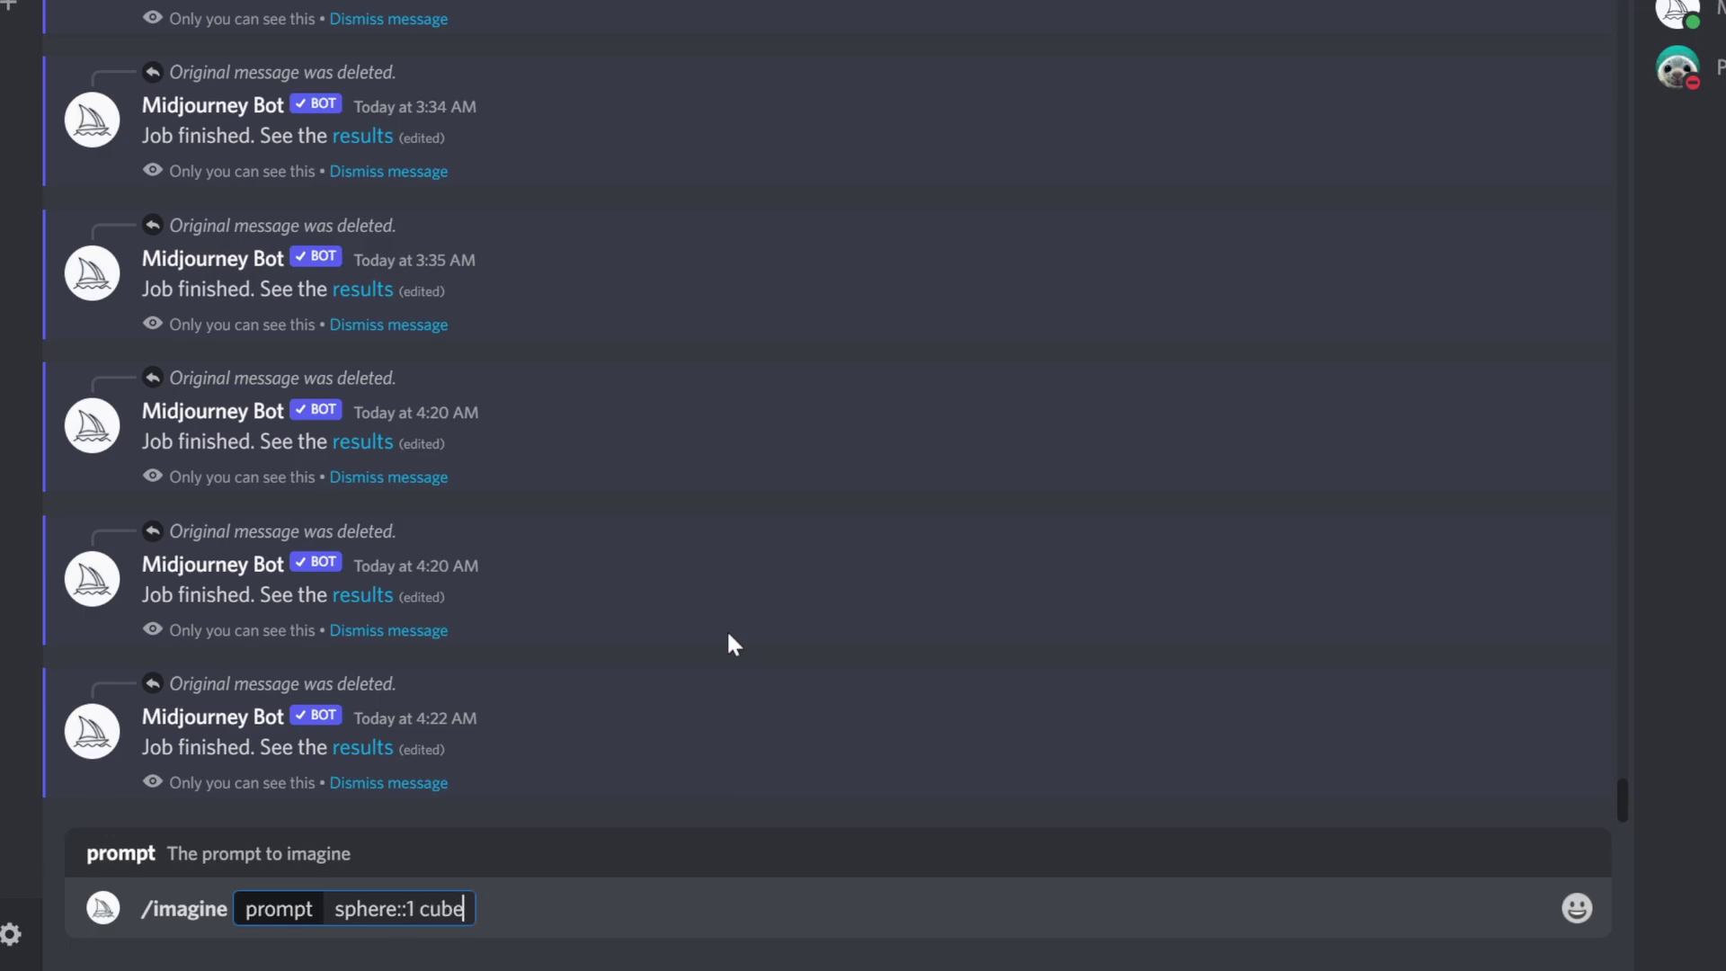
text(::1)
Remove the stray colon and 'with an apple' text, then send sphere::1 cube::1.
key(Right)
key(Right)
key(Right)
key(Delete)
text(with an apple)
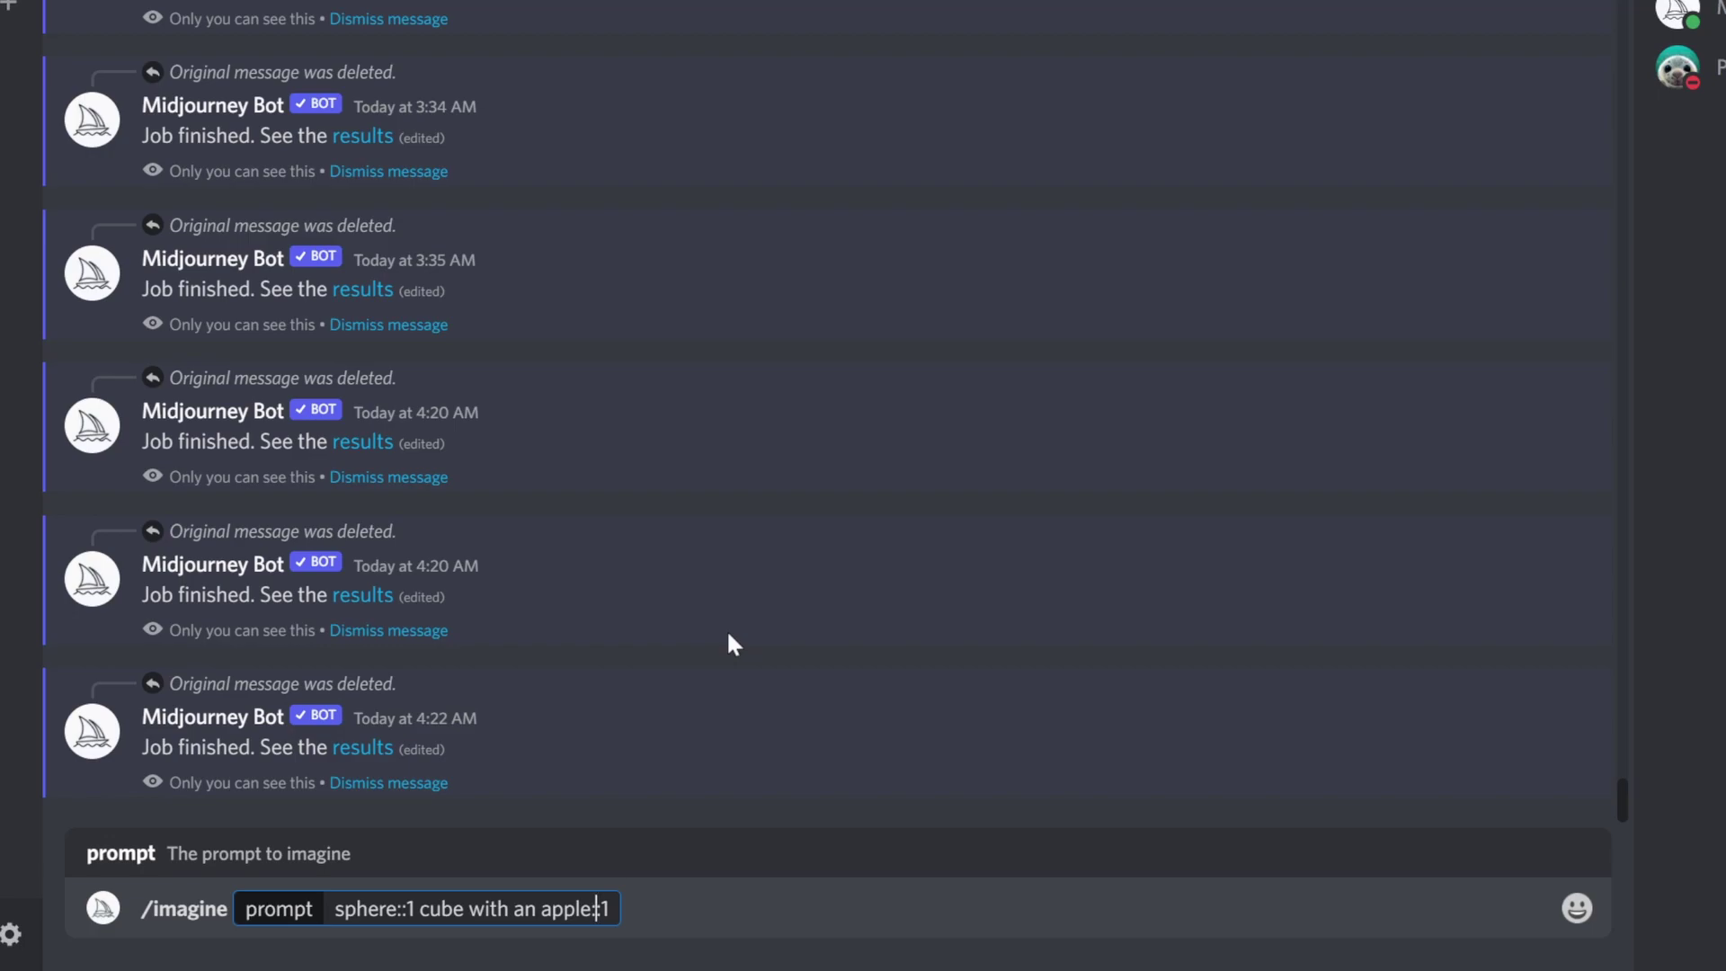
key(shift+Left)
key(shift+Left)
key(shift+Left)
key(shift+Left)
key(shift+Left)
key(shift+Left)
key(shift+Left)
key(shift+Left)
key(shift+Left)
key(shift+Left)
key(shift+Left)
key(shift+Left)
key(shift+Left)
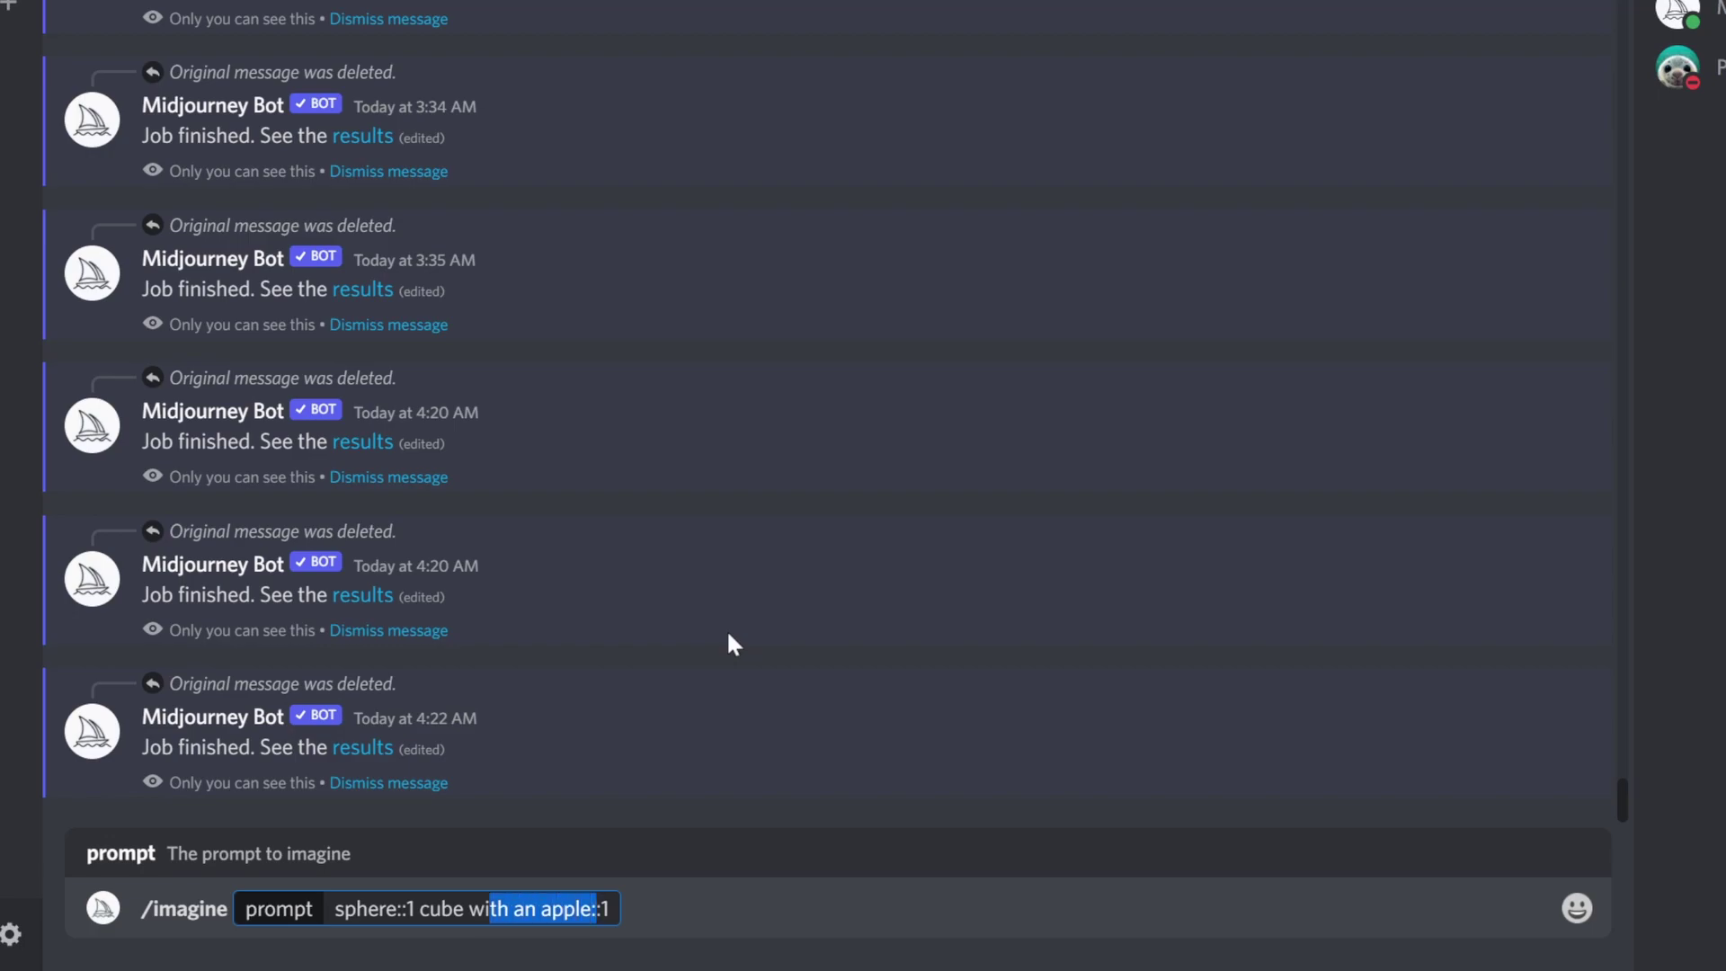
key(shift+Left)
key(shift+Left)
key(shift+Left)
key(shift+Left)
key(shift+Left)
key(shift+Left)
key(shift+Left)
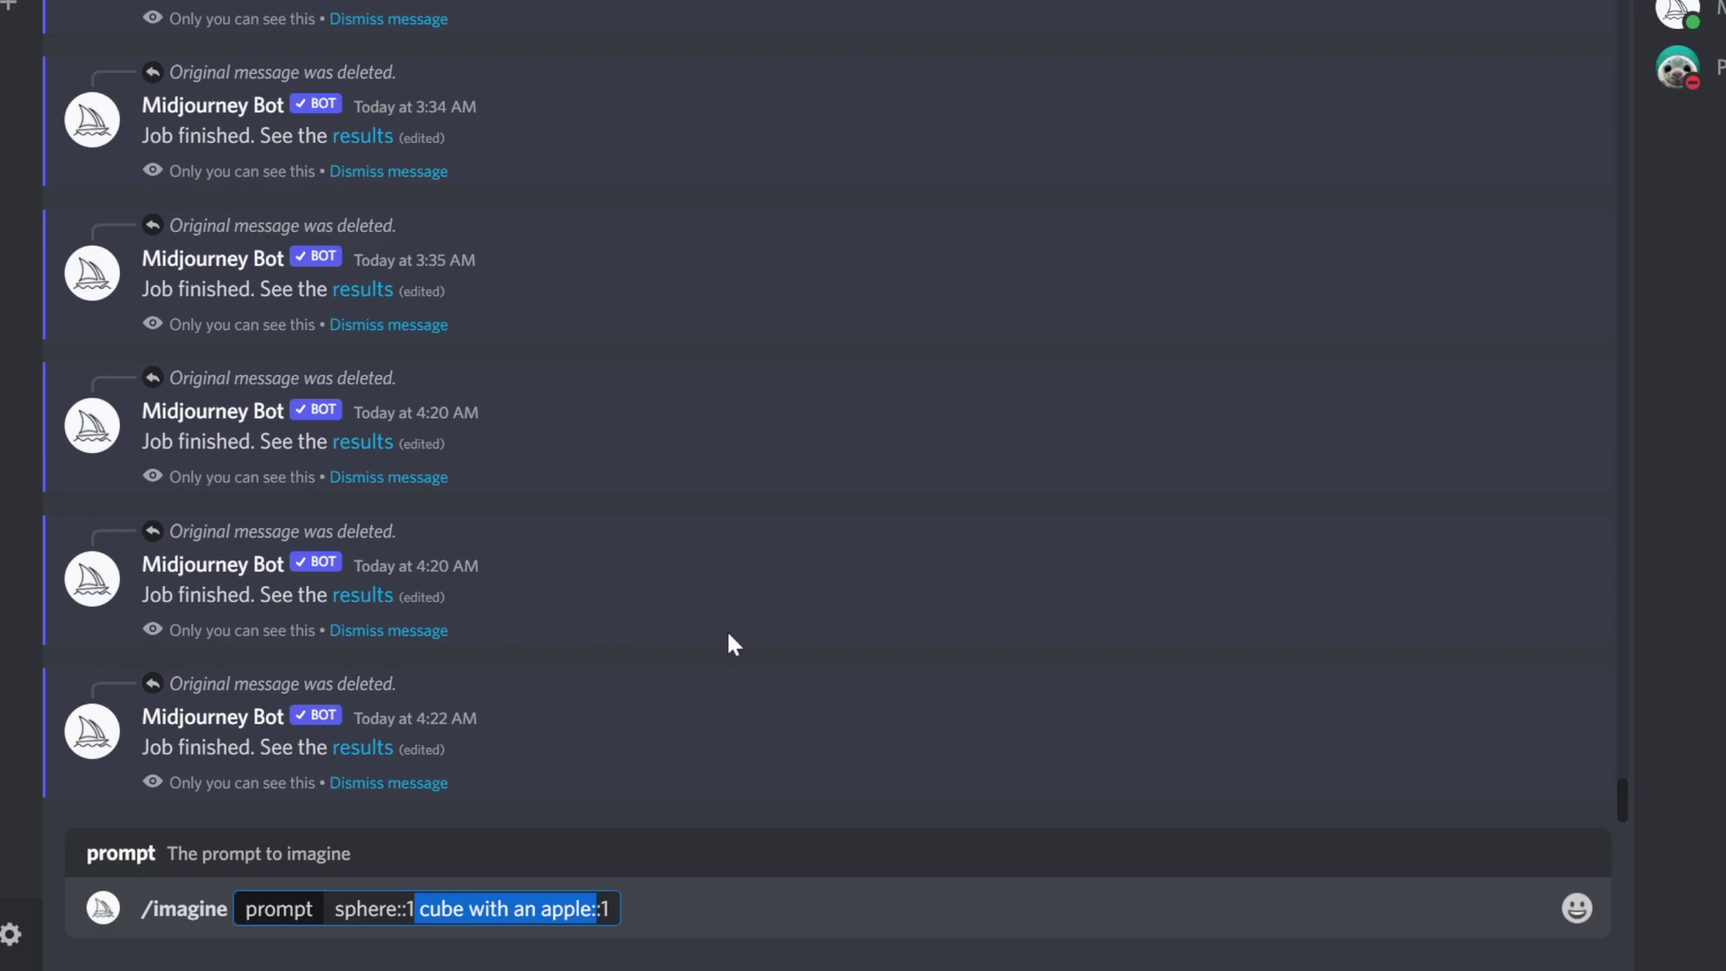
key(Left)
key(Left)
key(Left)
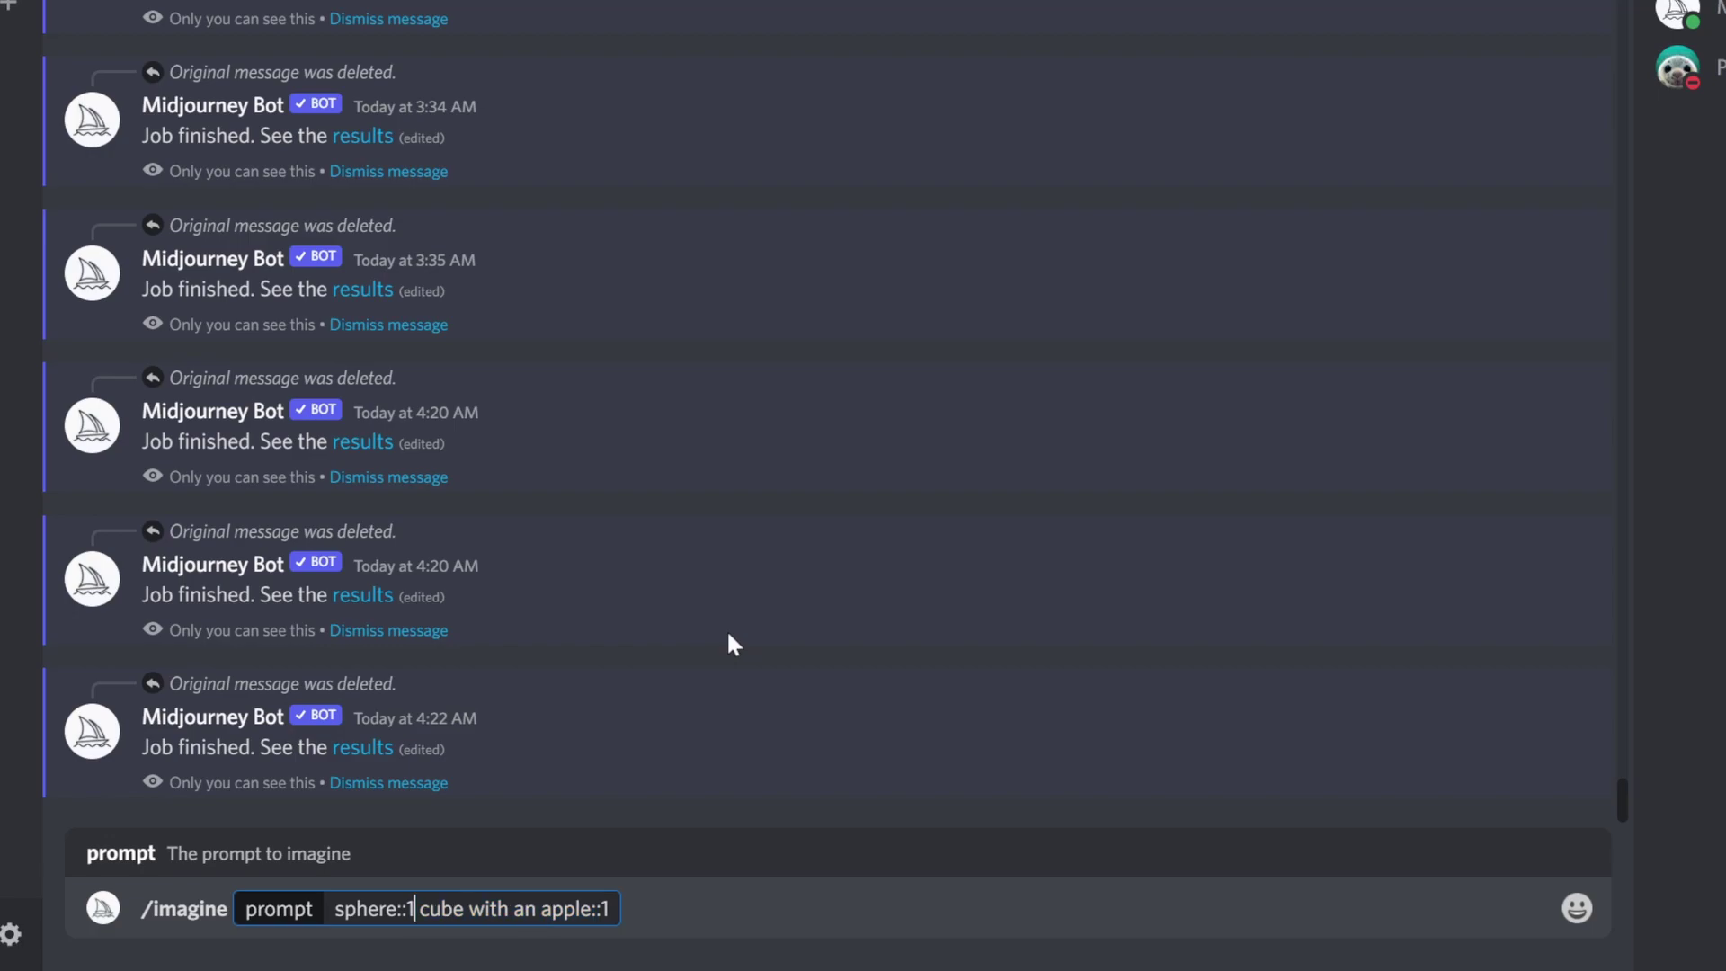
key(Right)
key(Right)
key(Right)
key(Right)
key(BackSpace)
key(BackSpace)
key(BackSpace)
key(BackSpace)
key(BackSpace)
key(BackSpace)
key(BackSpace)
key(BackSpace)
key(BackSpace)
key(Delete)
key(Delete)
key(Delete)
key(Delete)
key(Delete)
key(Return)
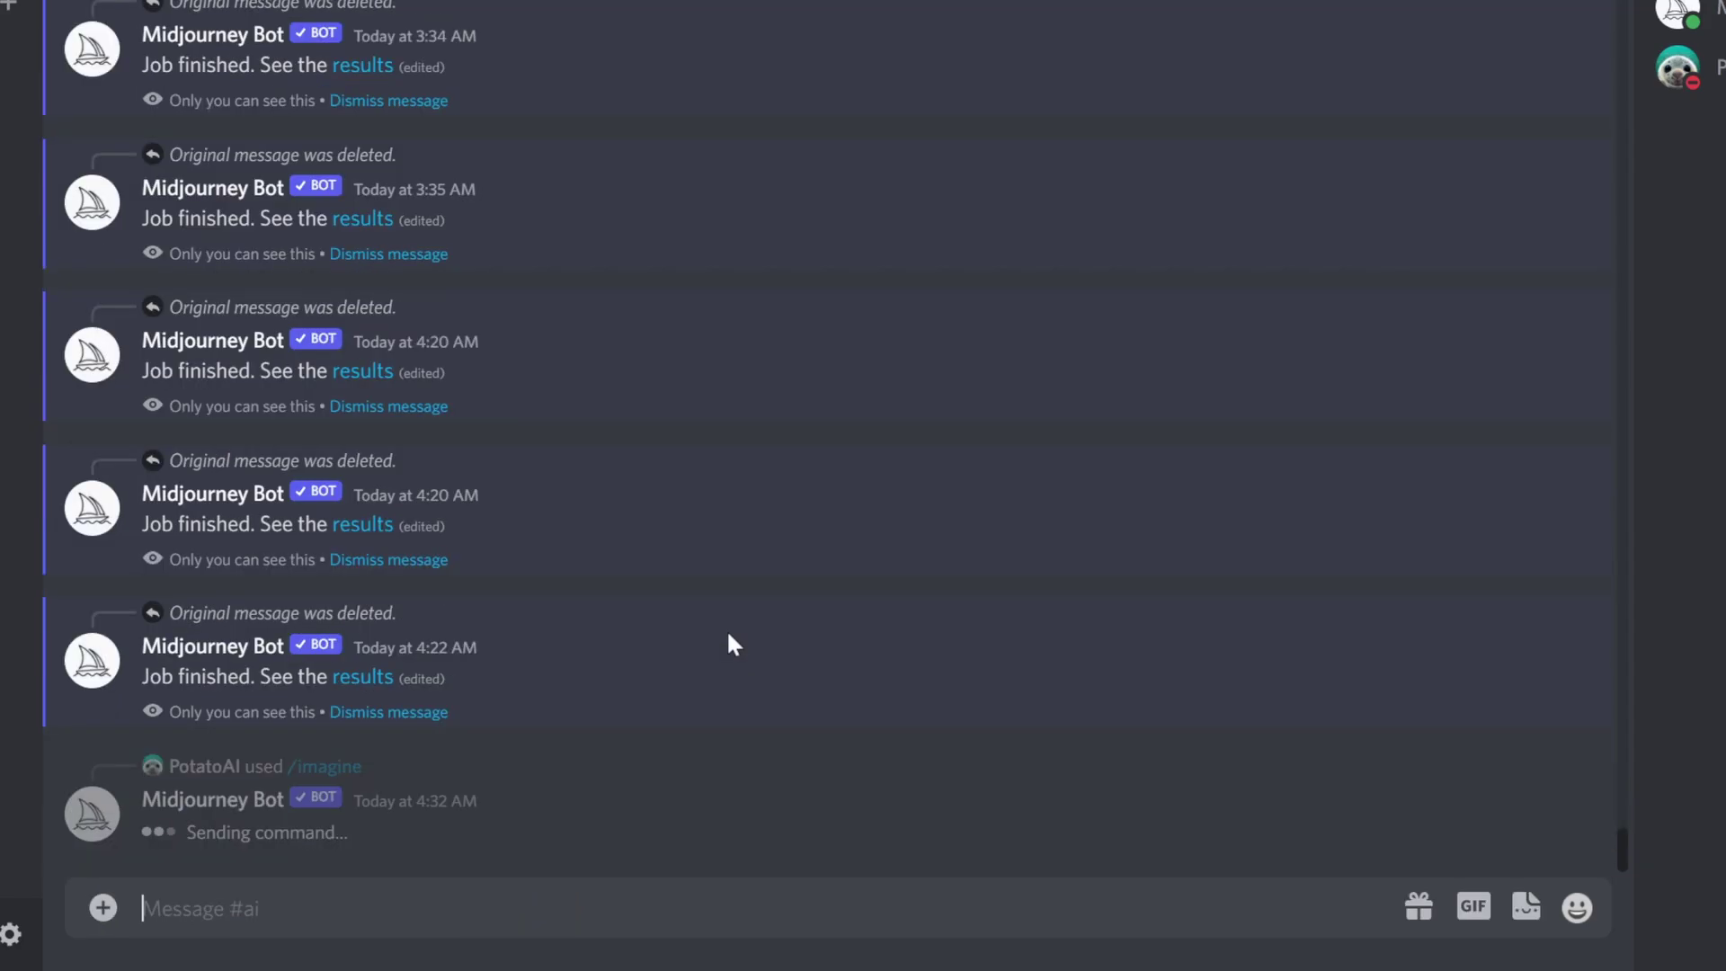
Send a /imagine prompt of sphere::1 cube::2 to the Midjourney Bot.
text(/imag)
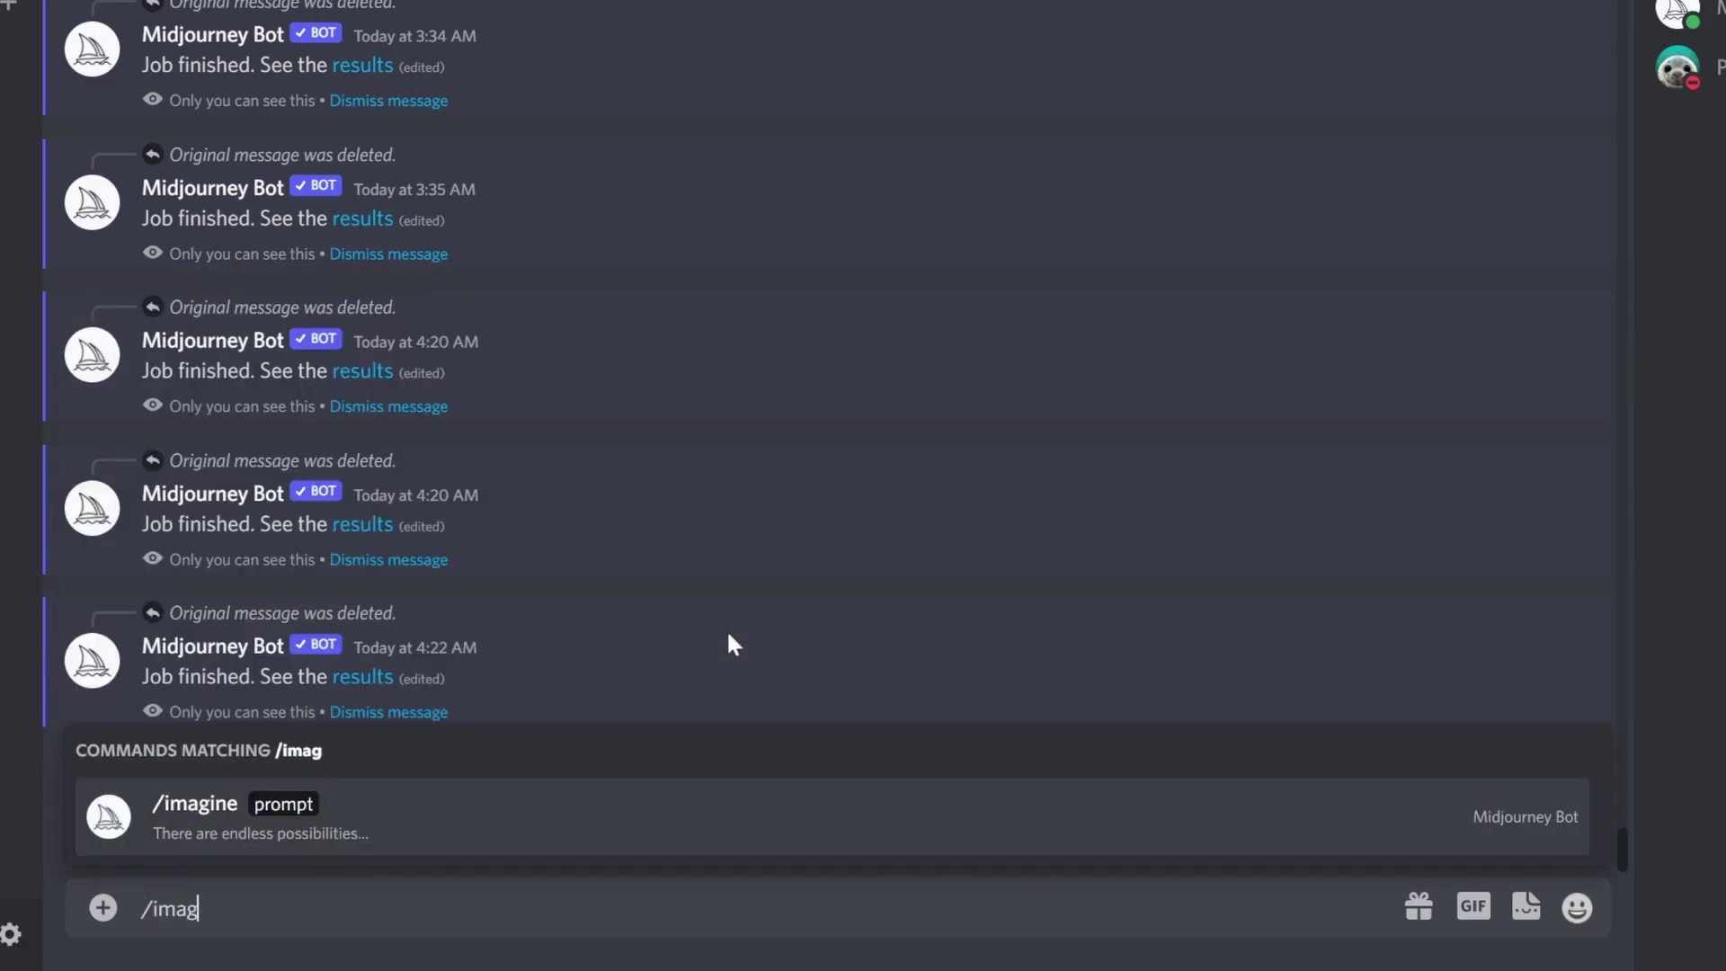
key(Tab)
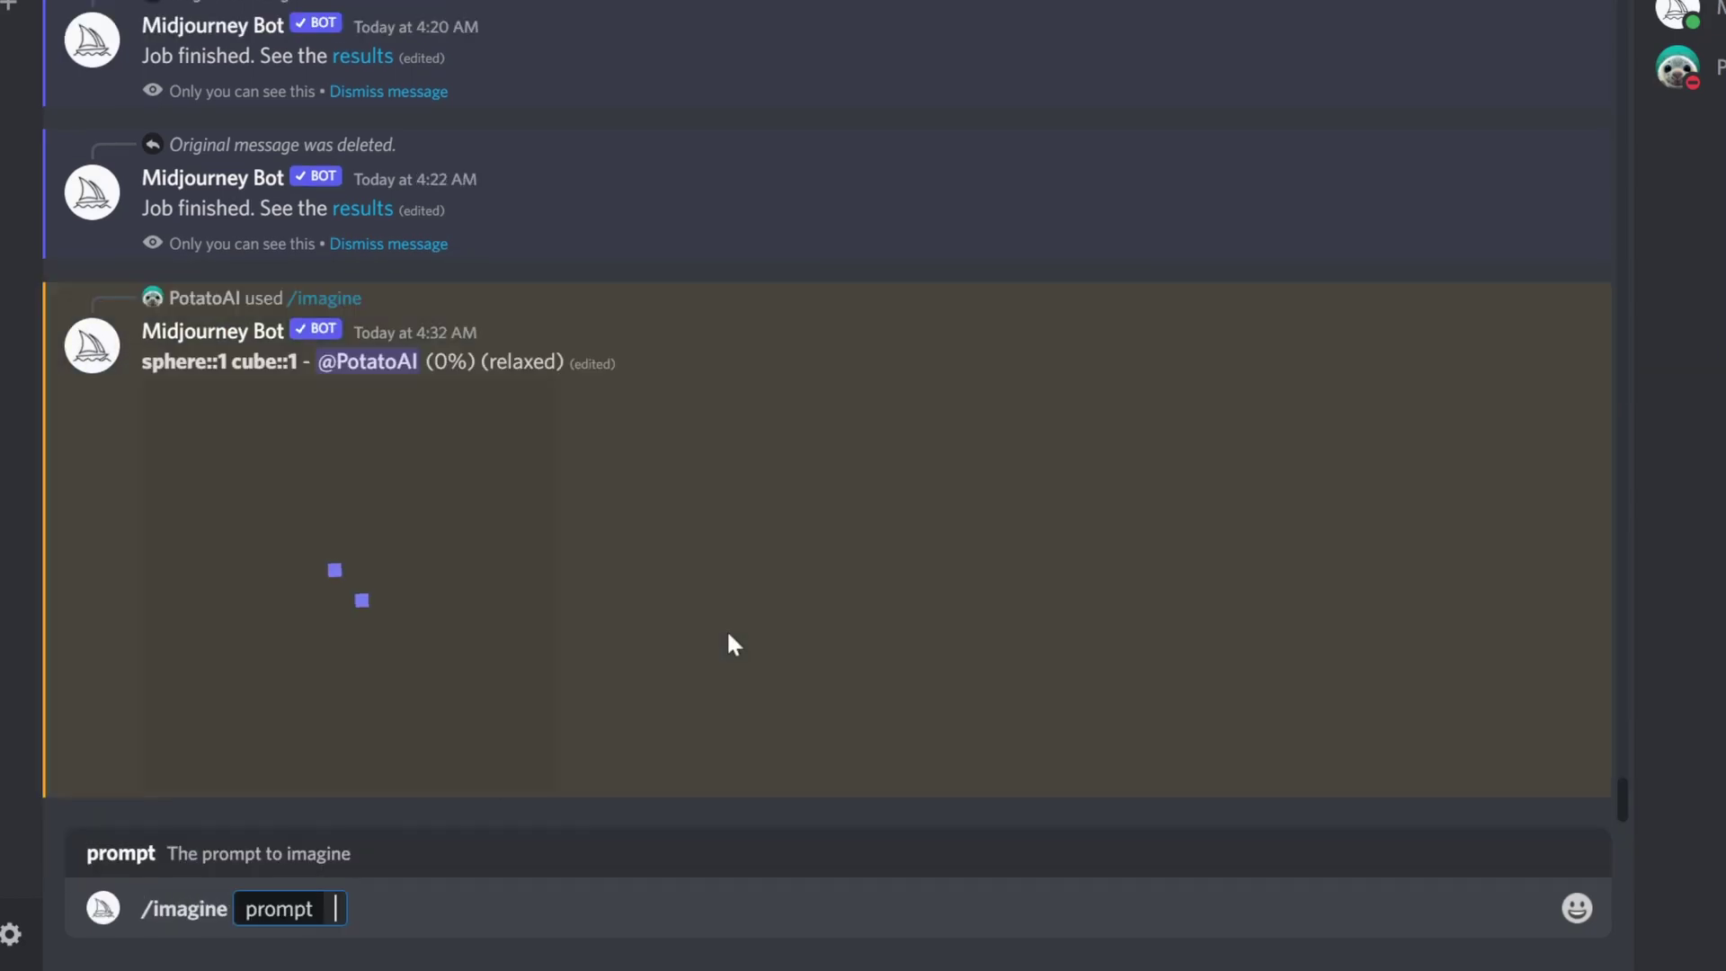
text(sphere:)
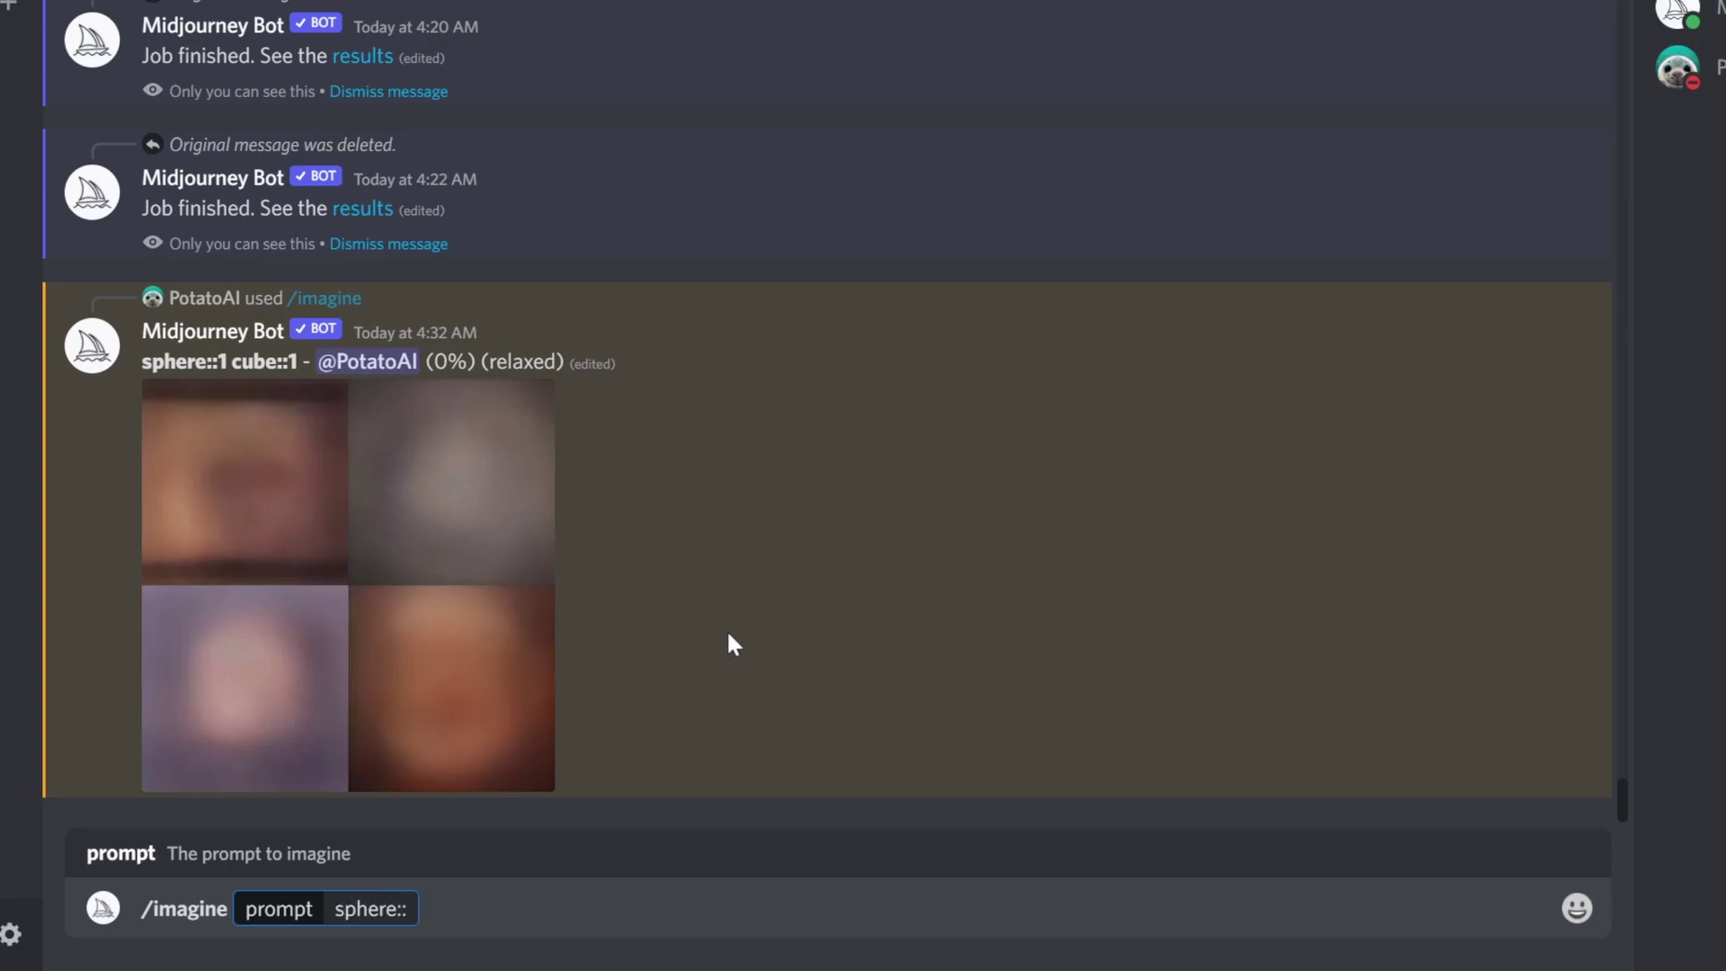
text(:1)
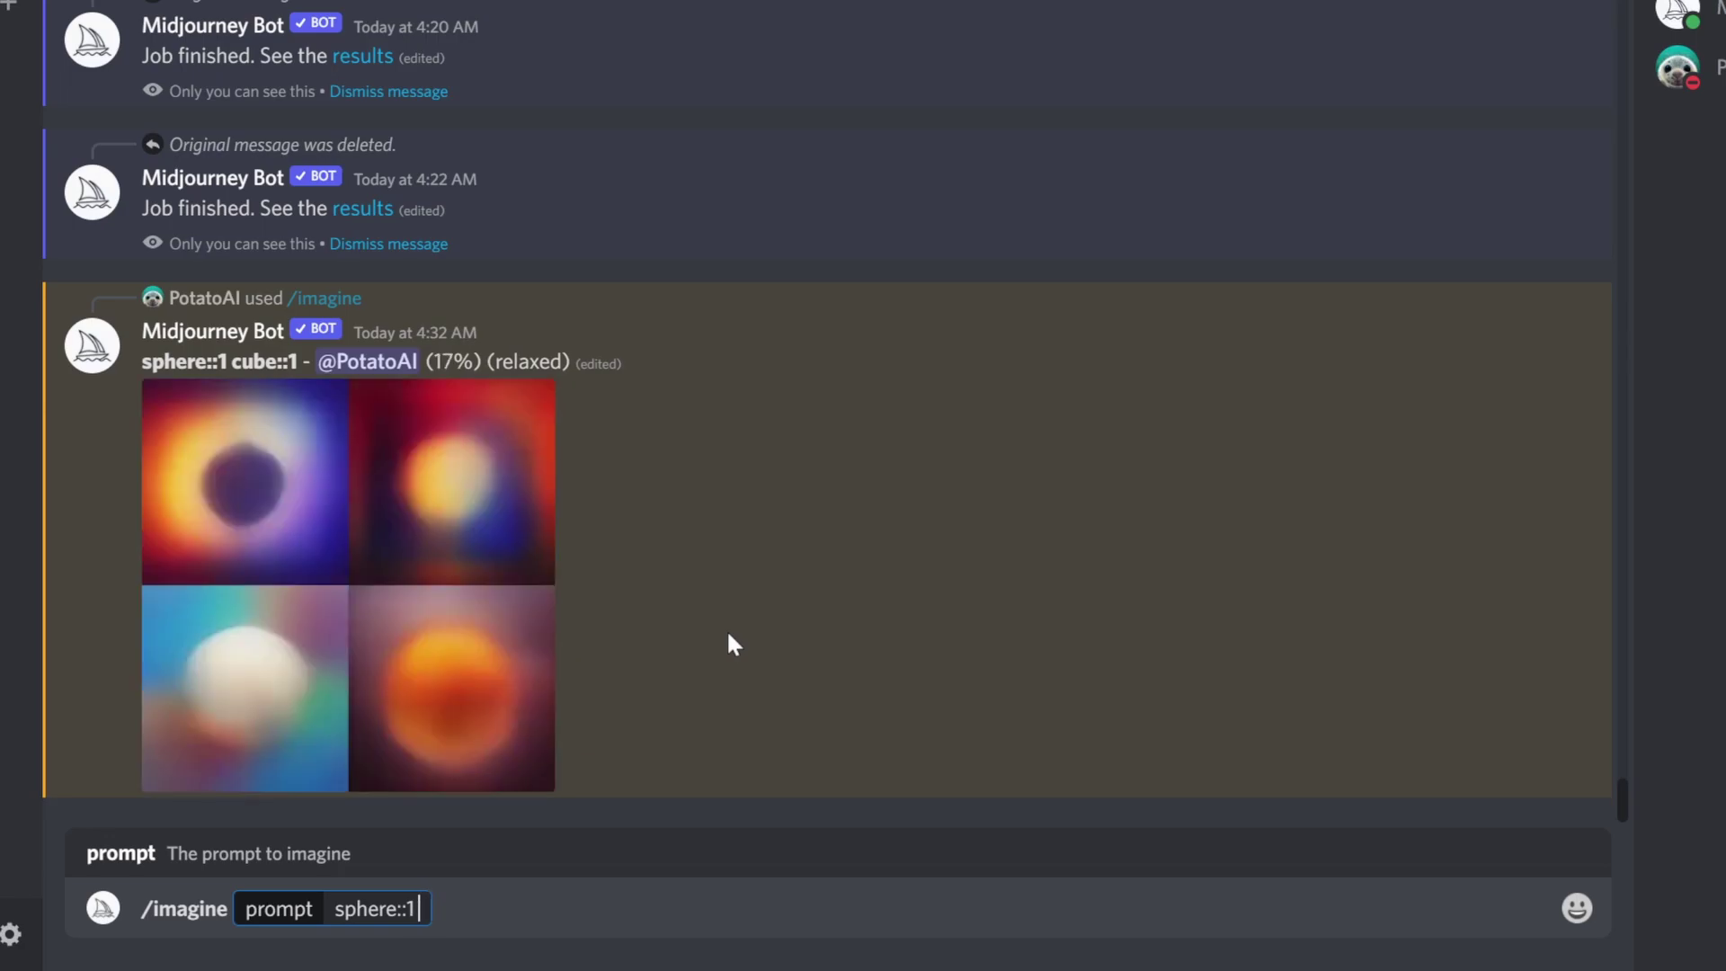
text( cube)
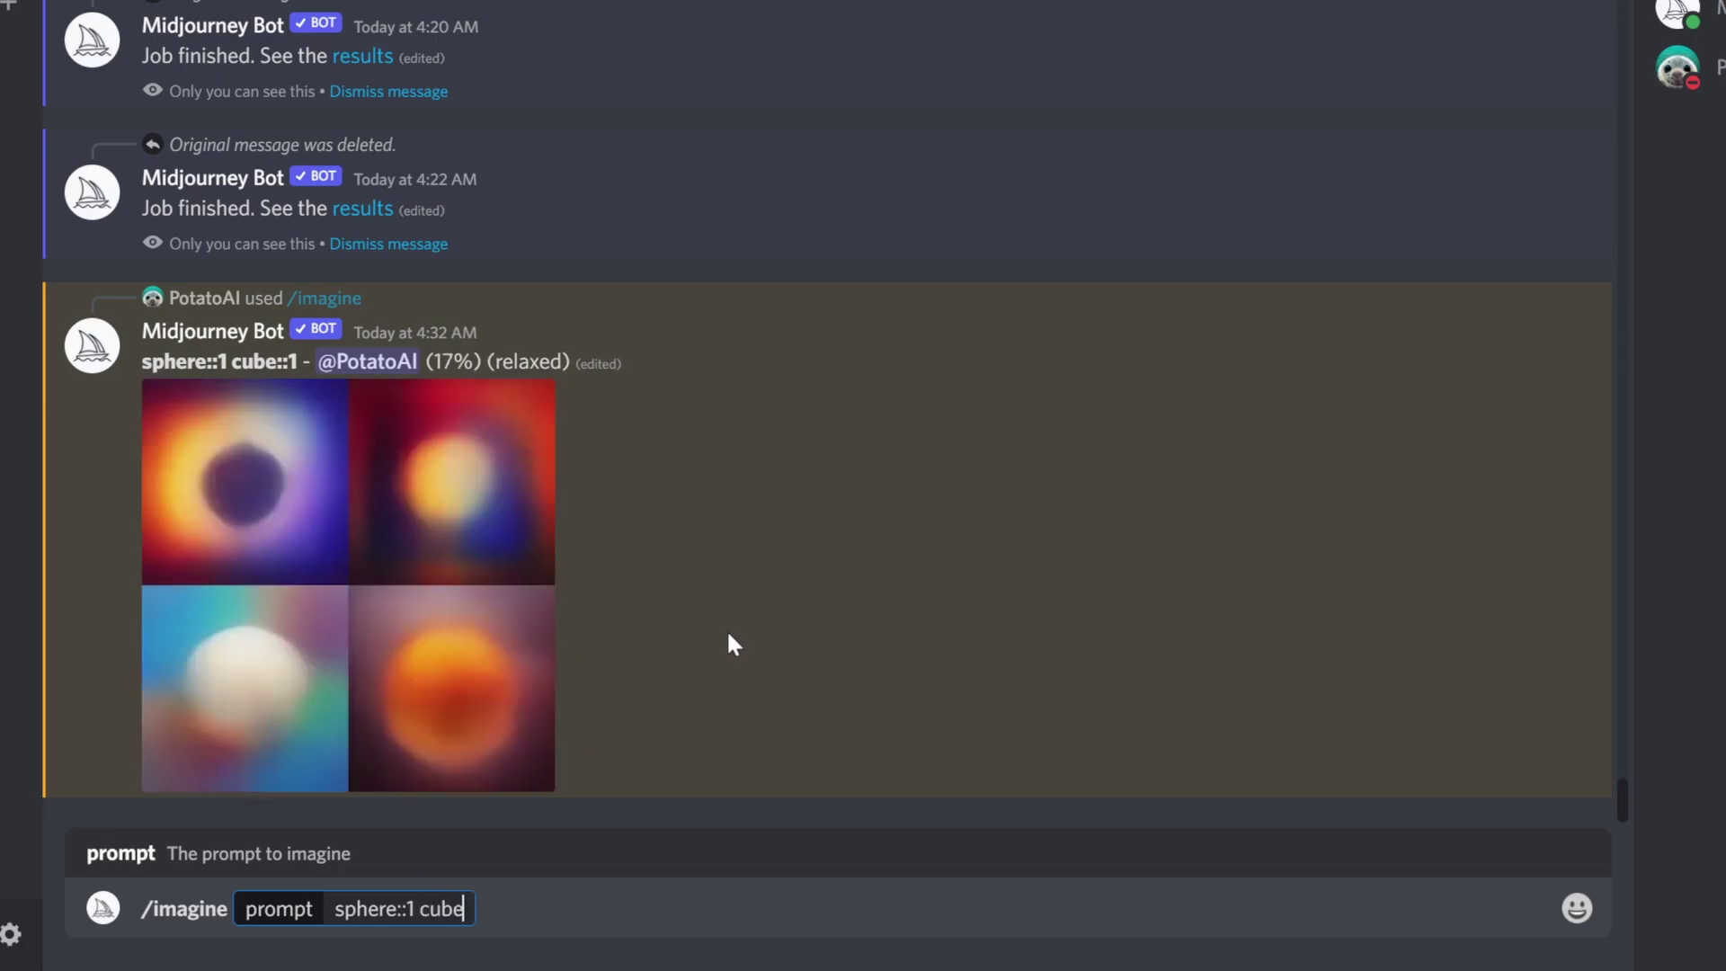
text(::2)
key(Return)
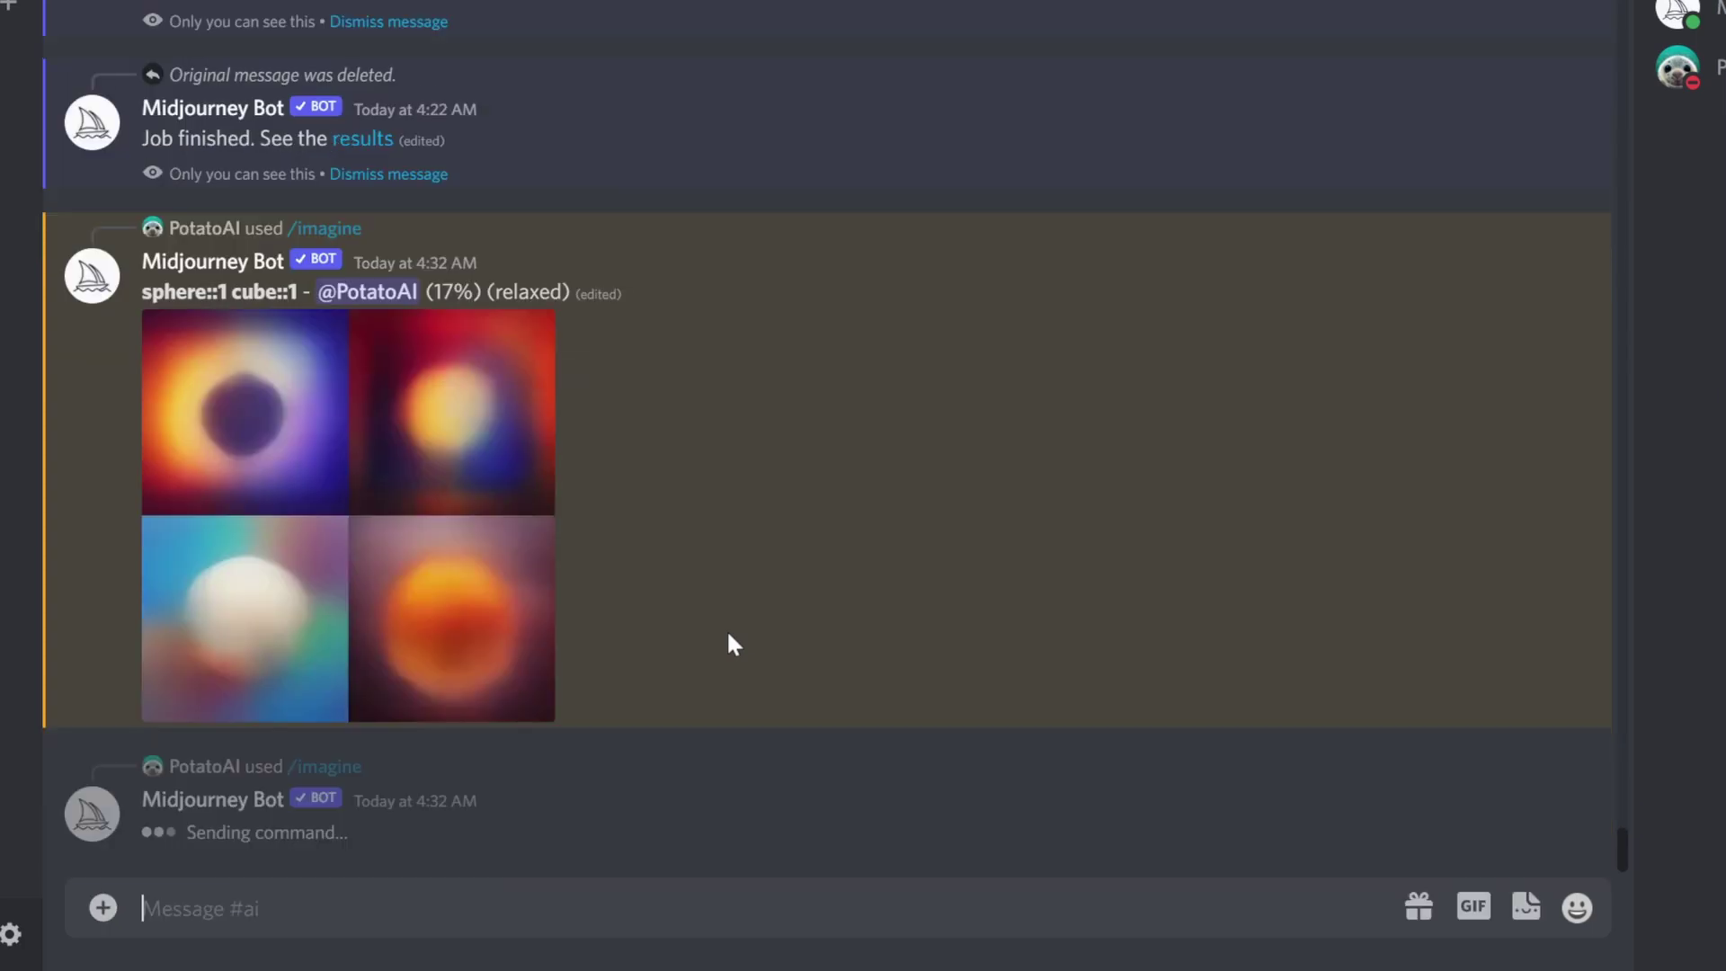
Send a /imagine prompt of sphere::2 cube::1.
text(/ima)
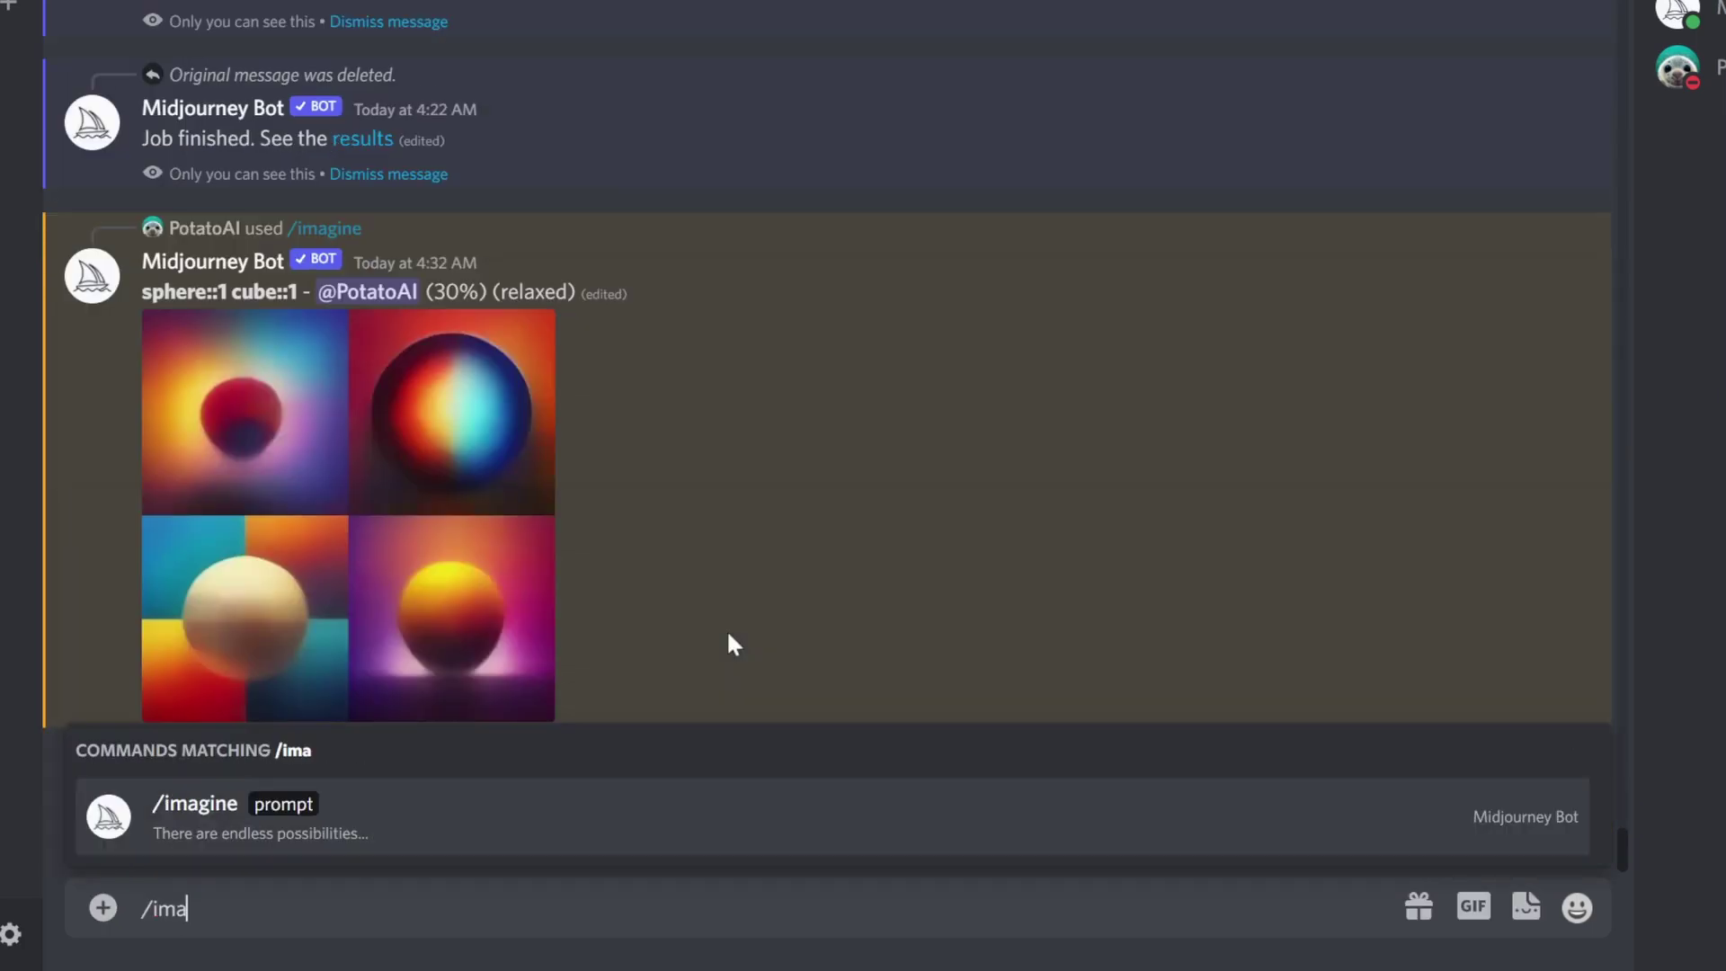
key(Tab)
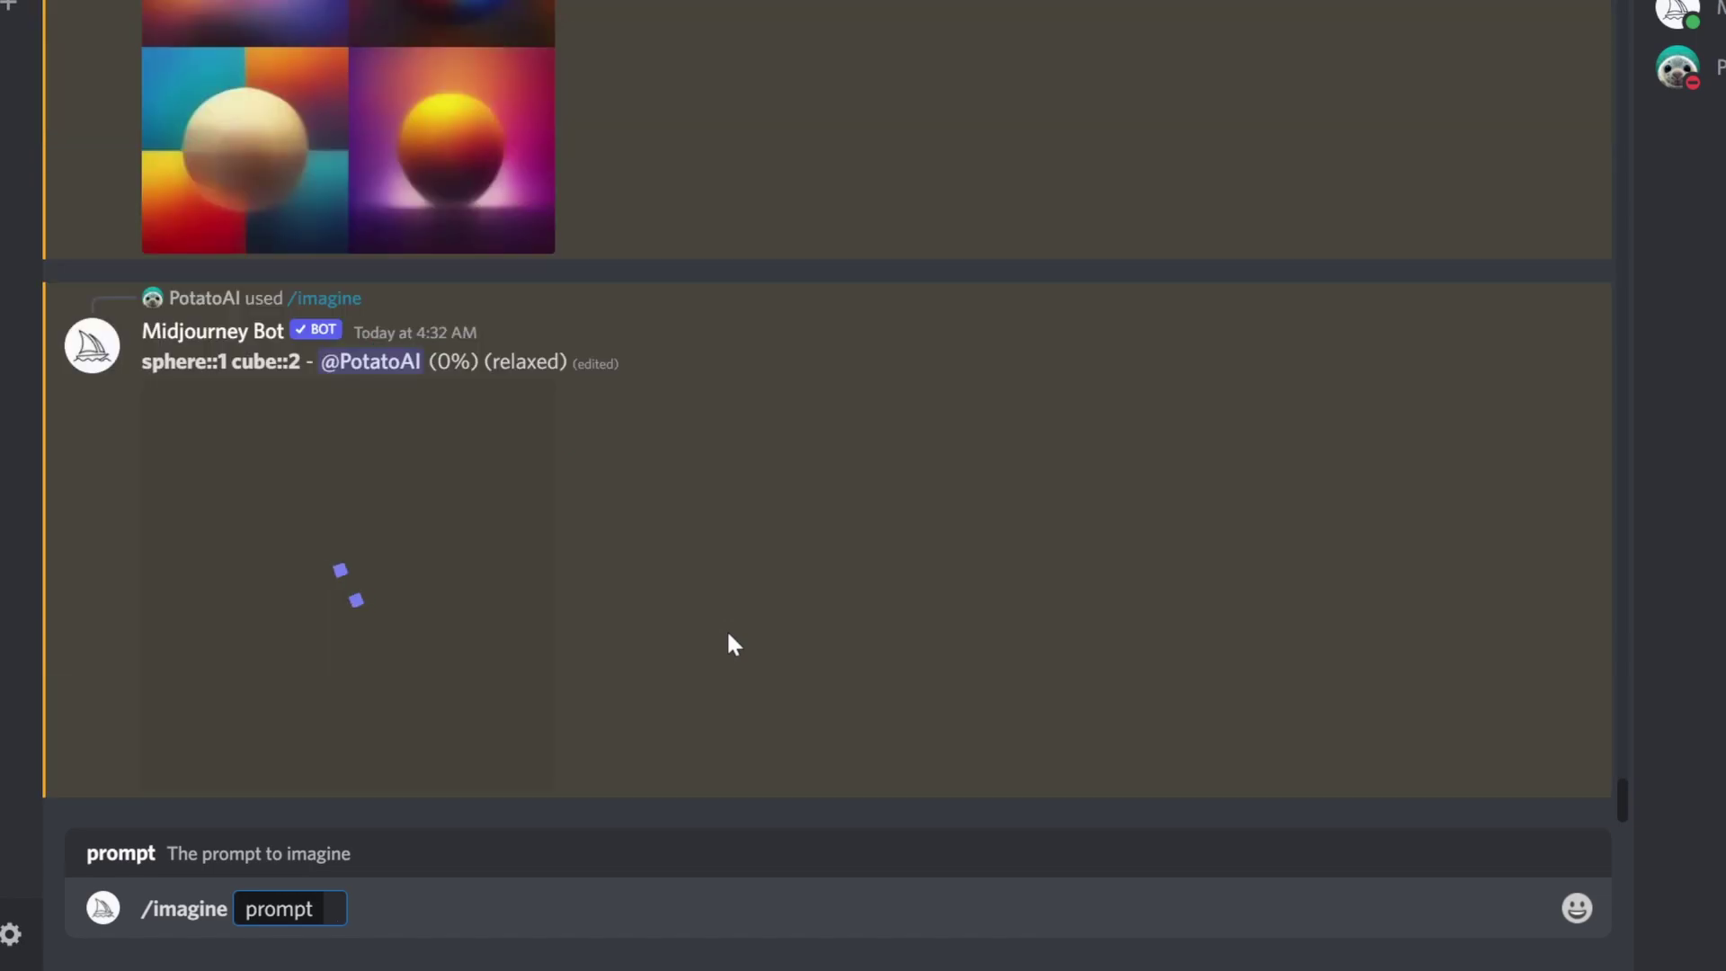
text(sphere::2)
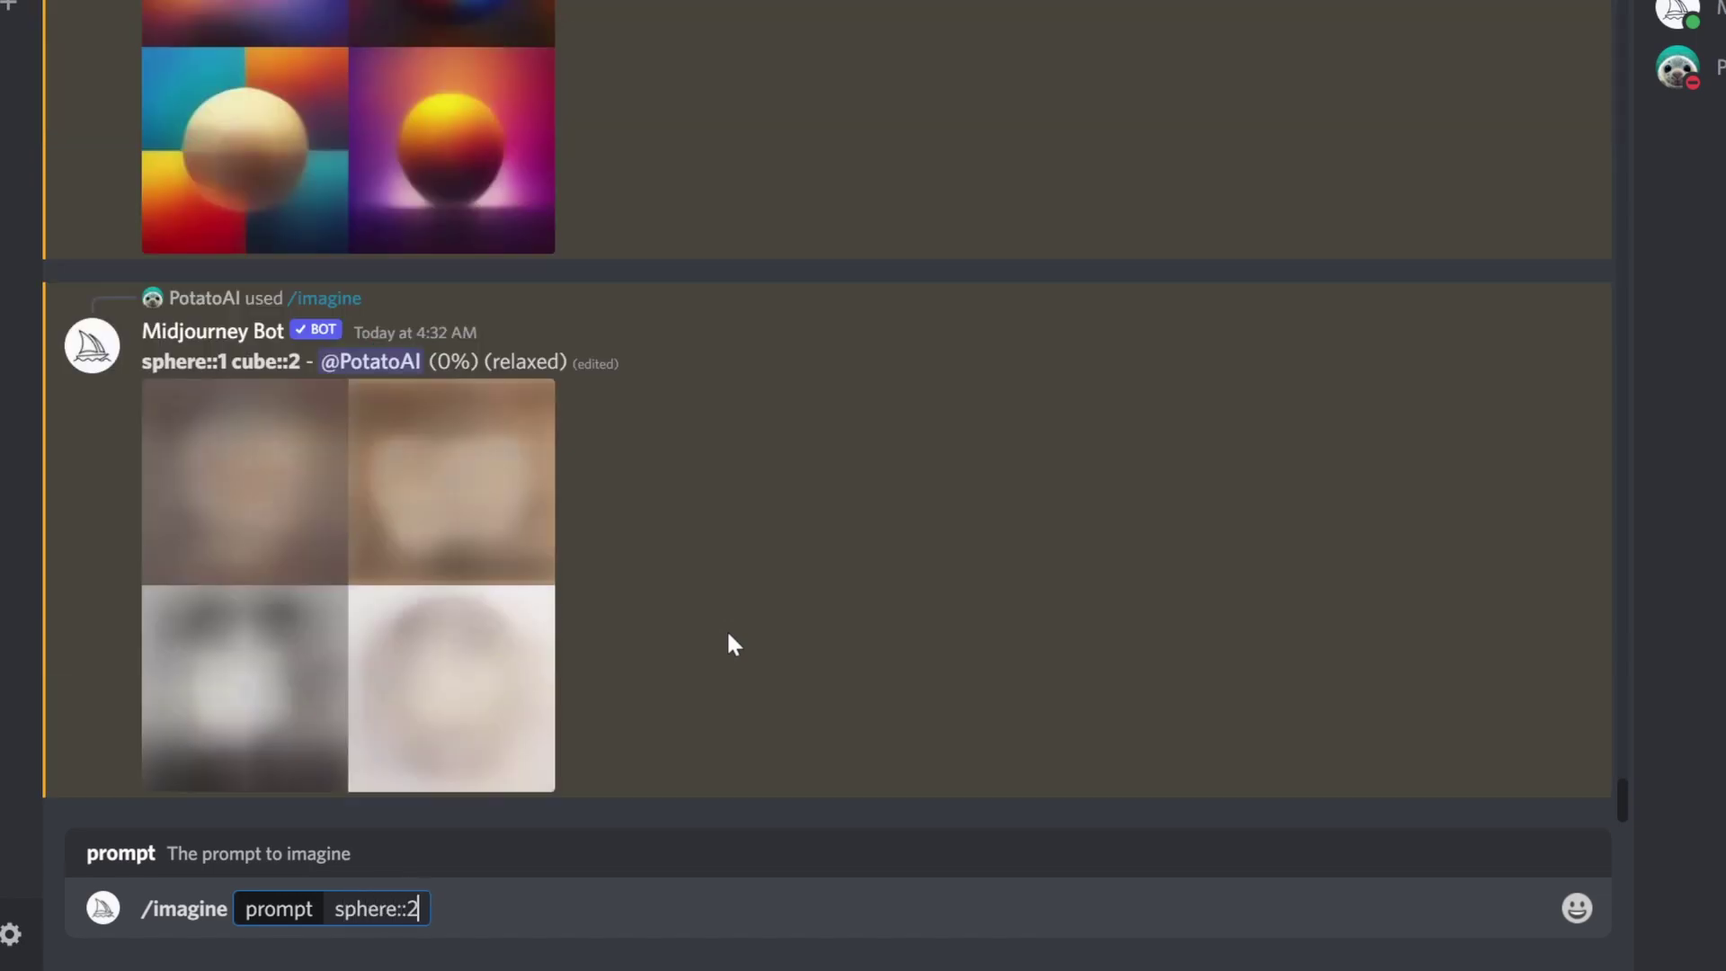
text( cube::1)
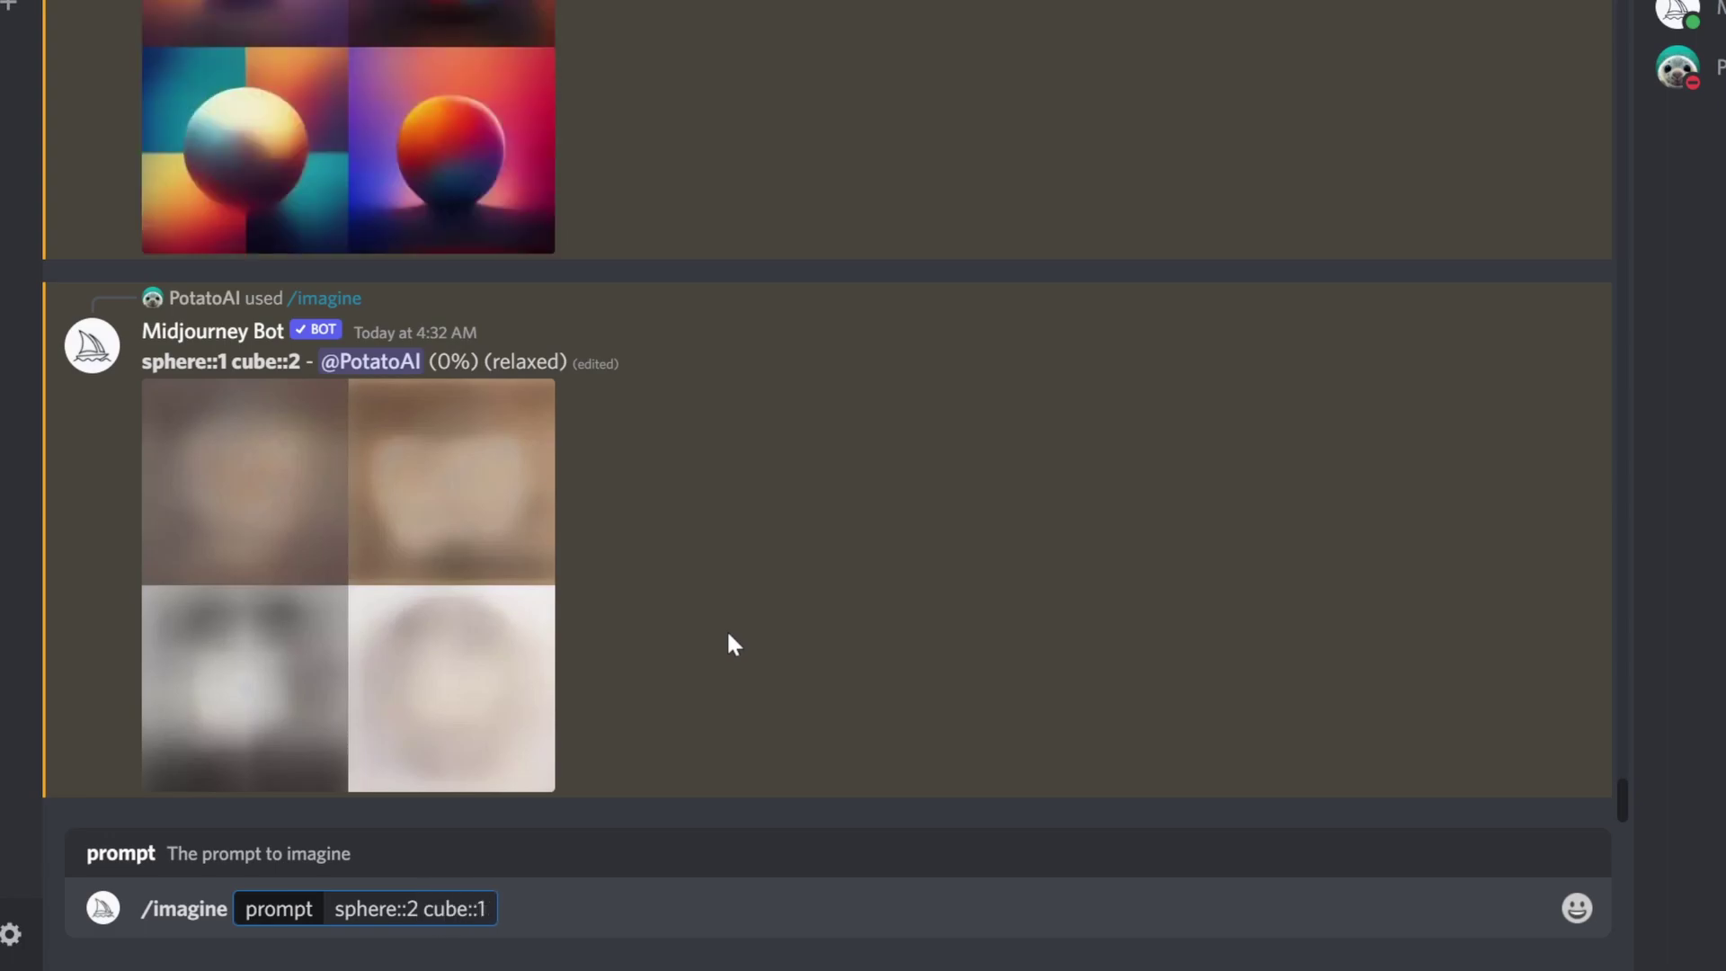
key(Return)
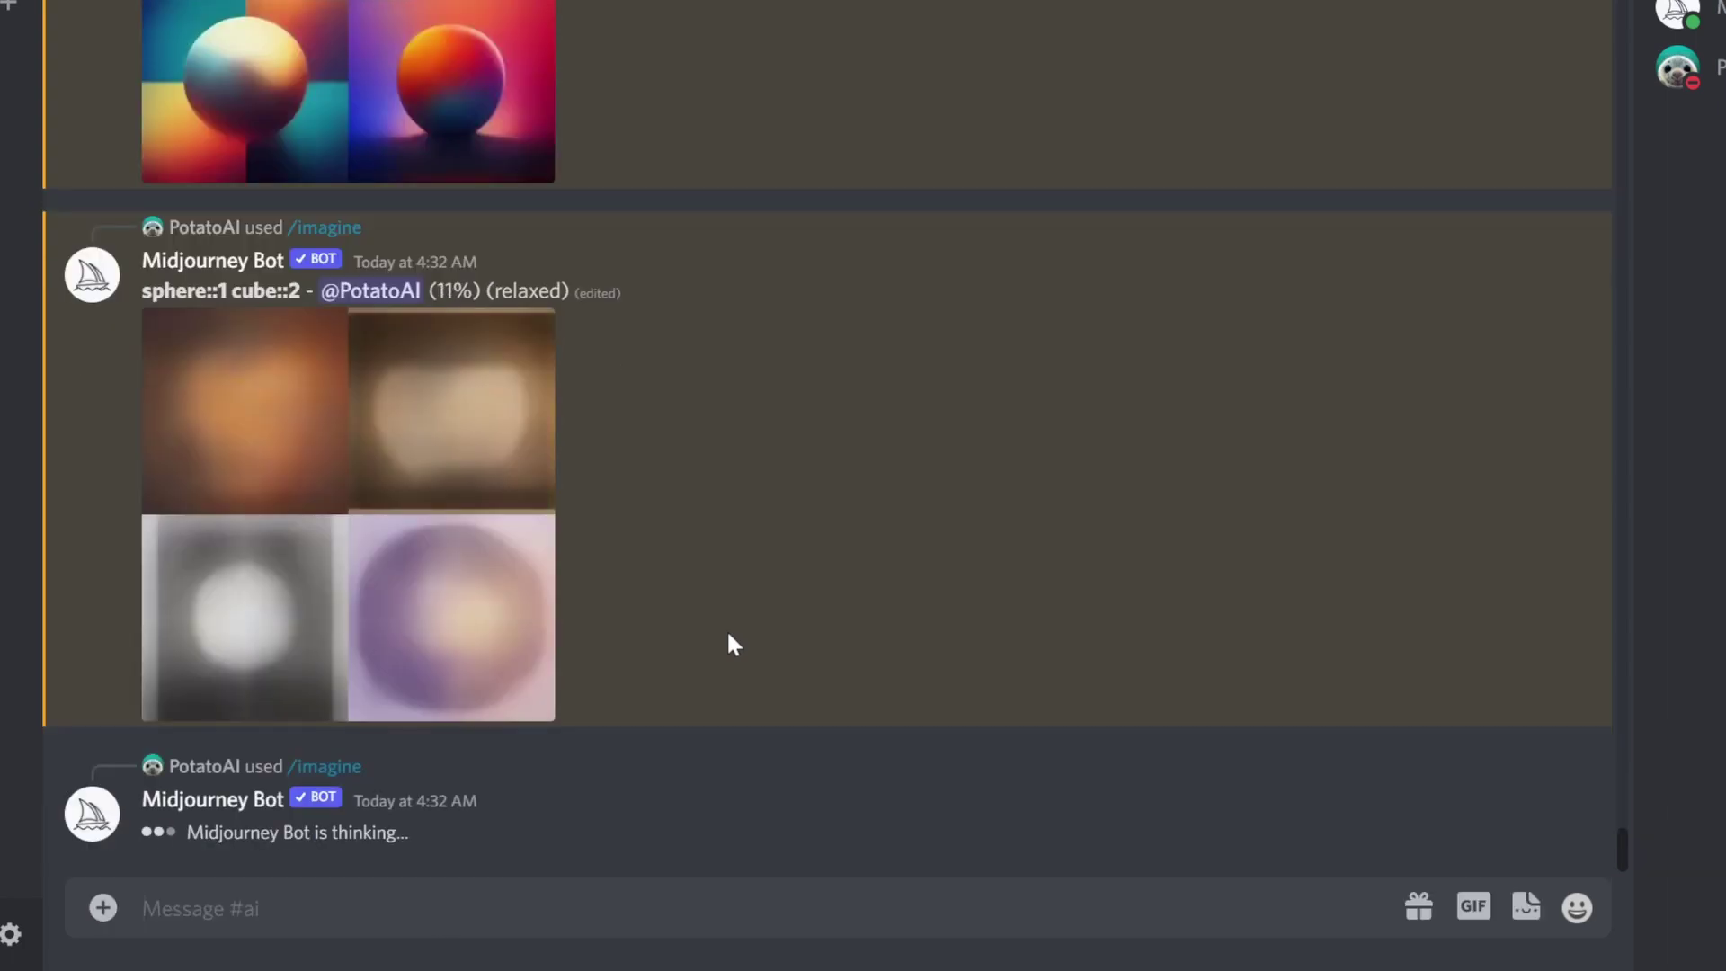
Send a /imagine prompt of sphere::5 cube::0.5.
text(/)
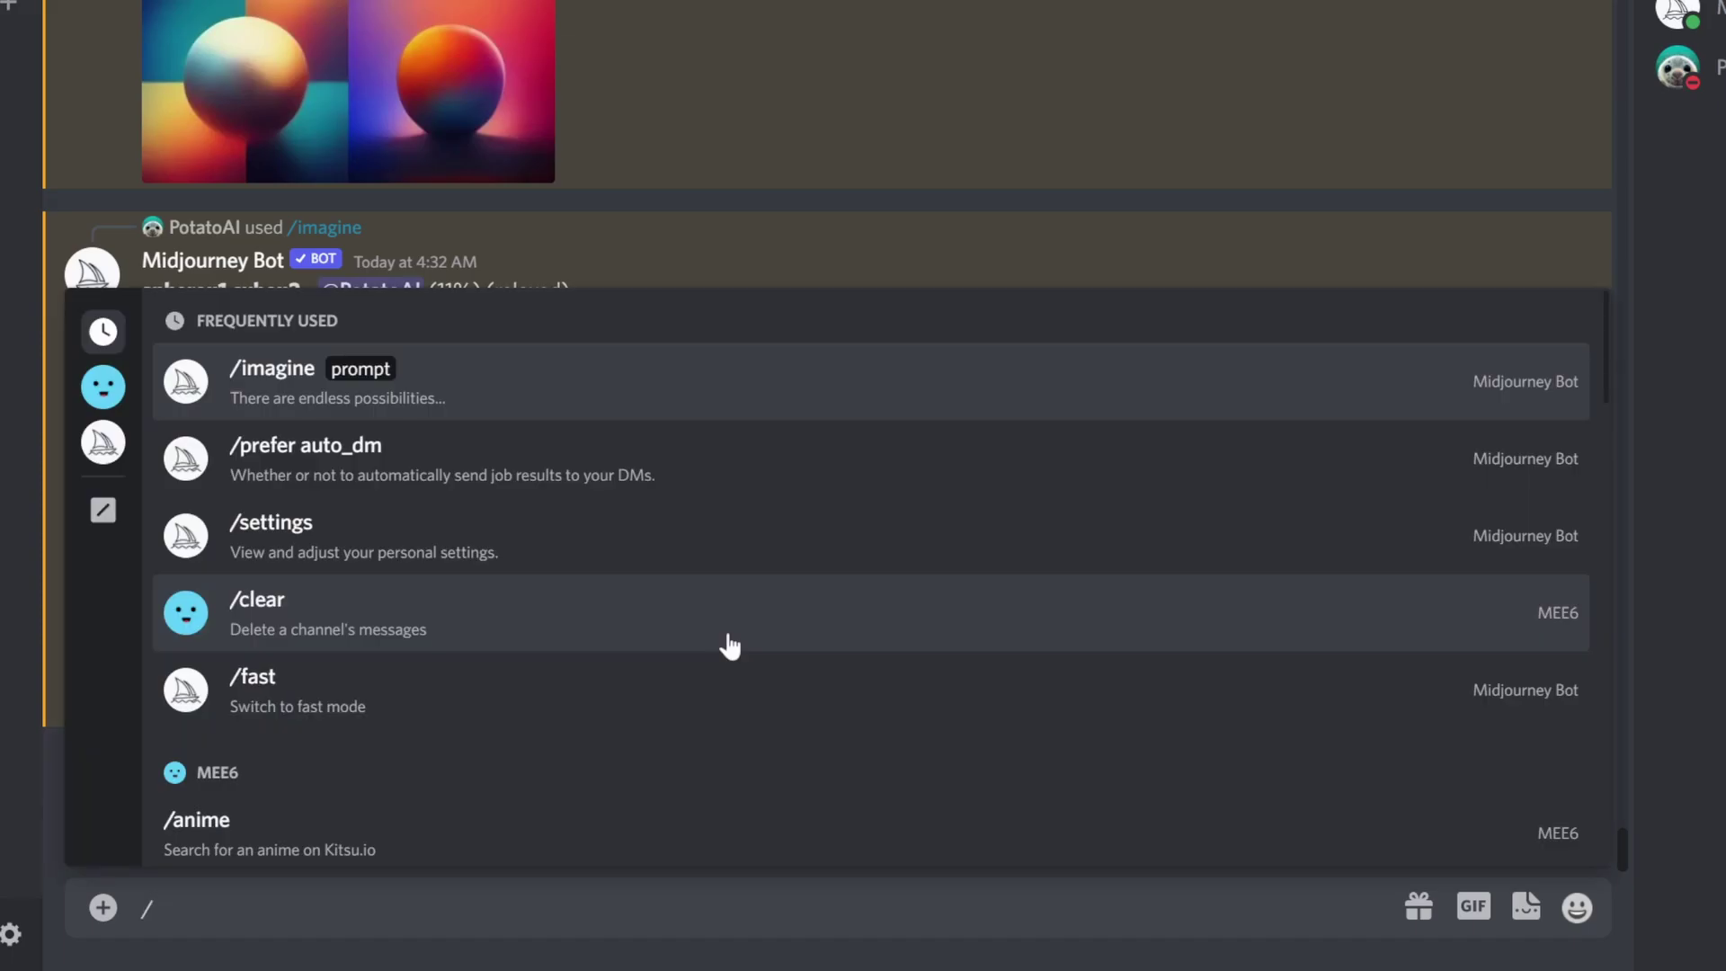
text(imagi)
key(Tab)
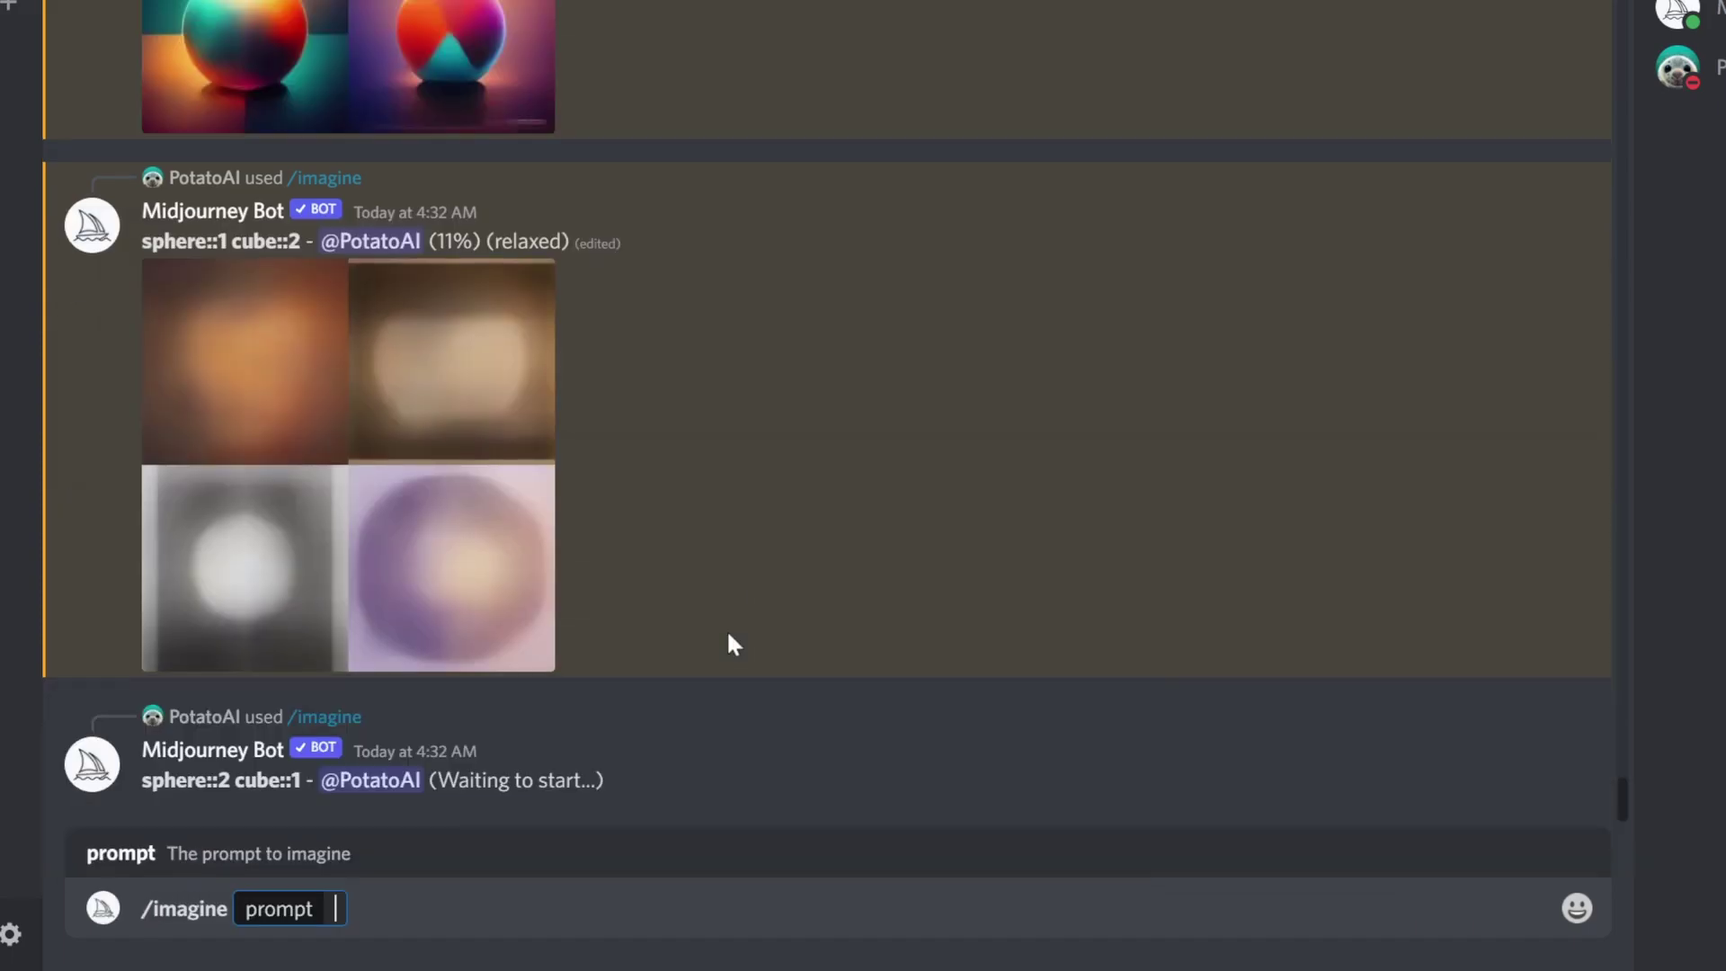
text(sphere)
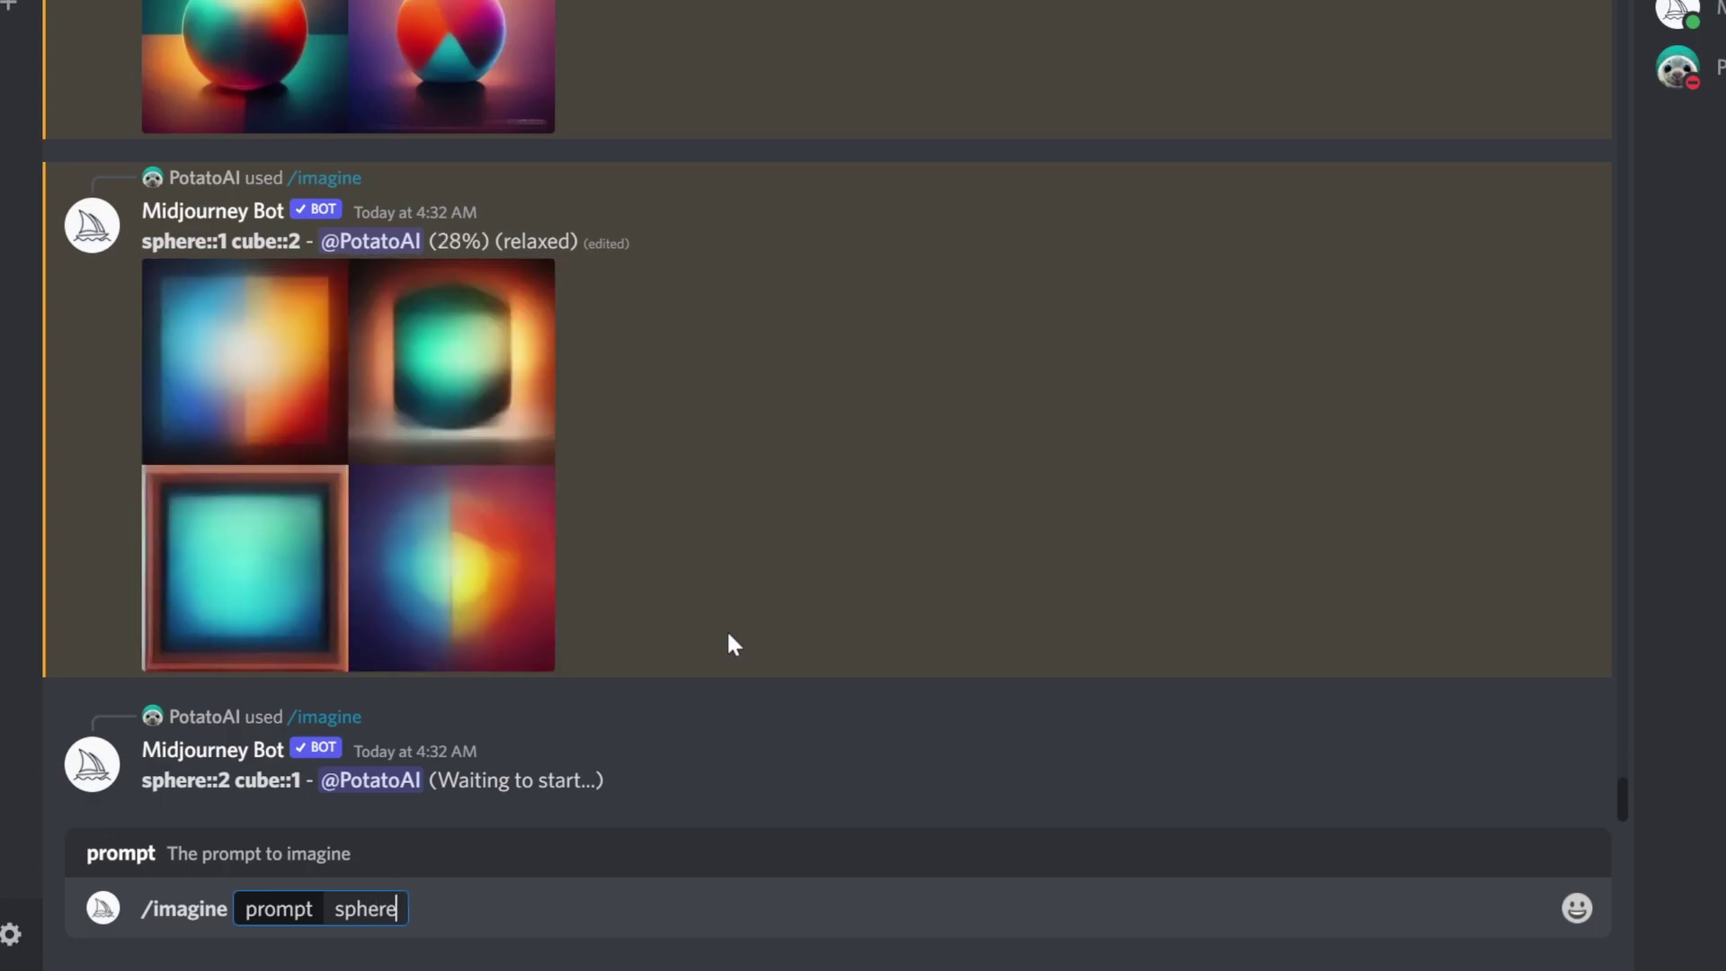
text(::5 cube::0.5)
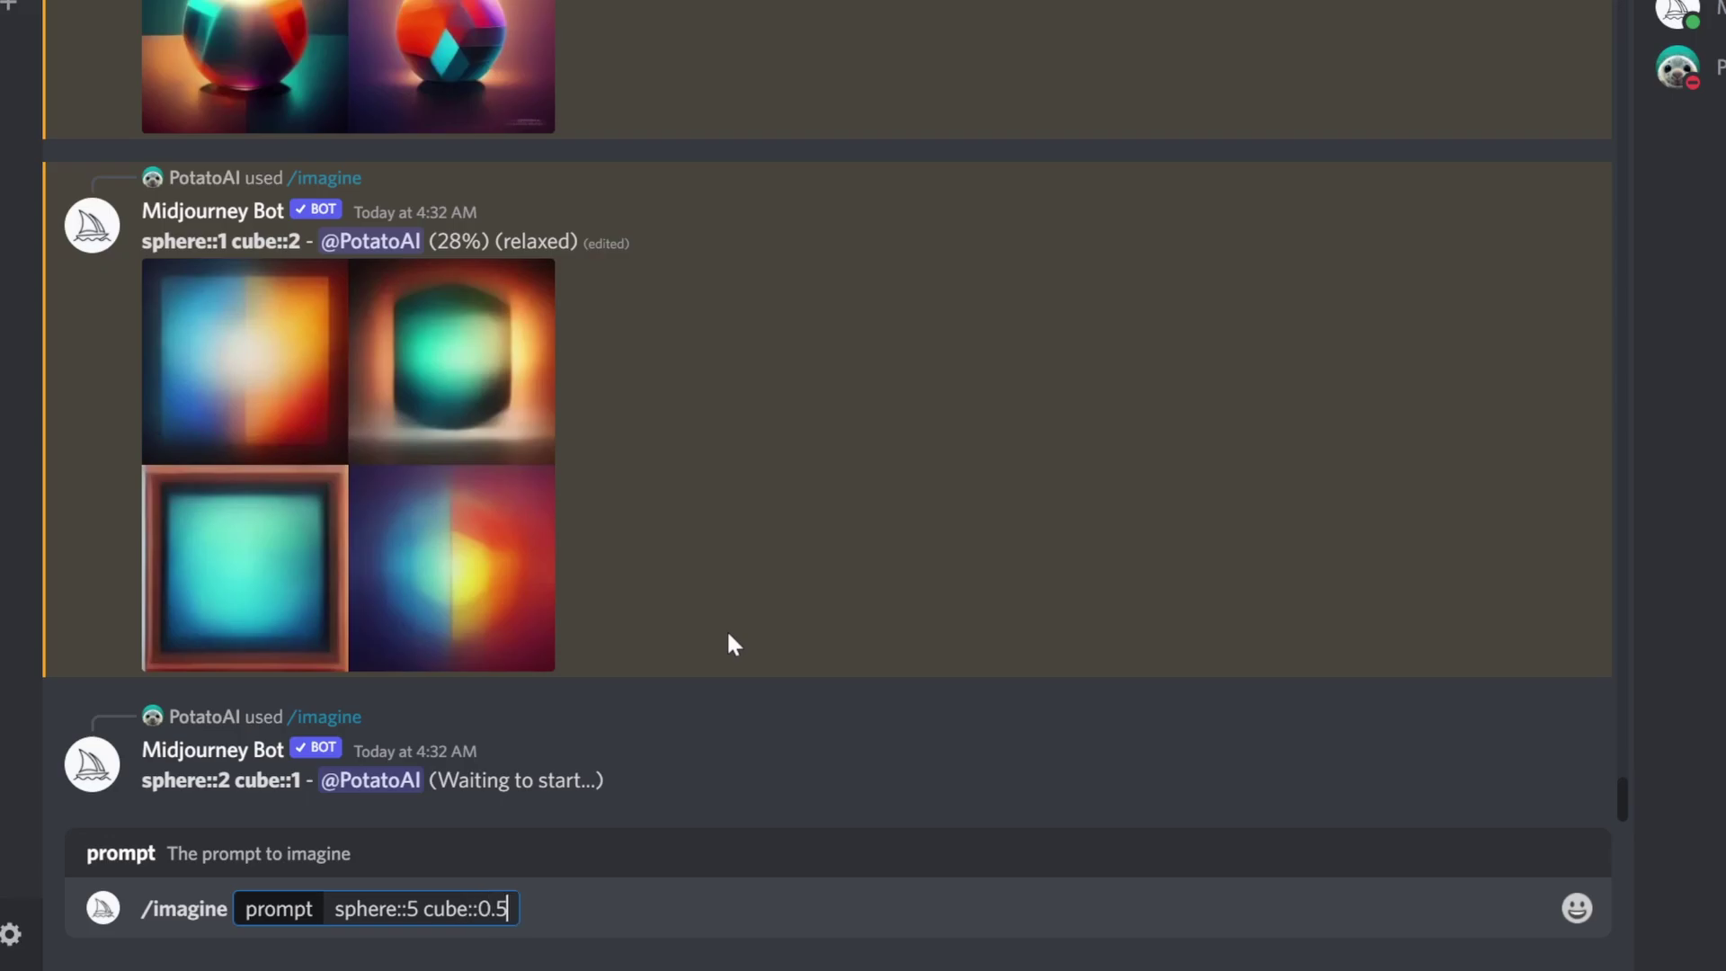
key(Return)
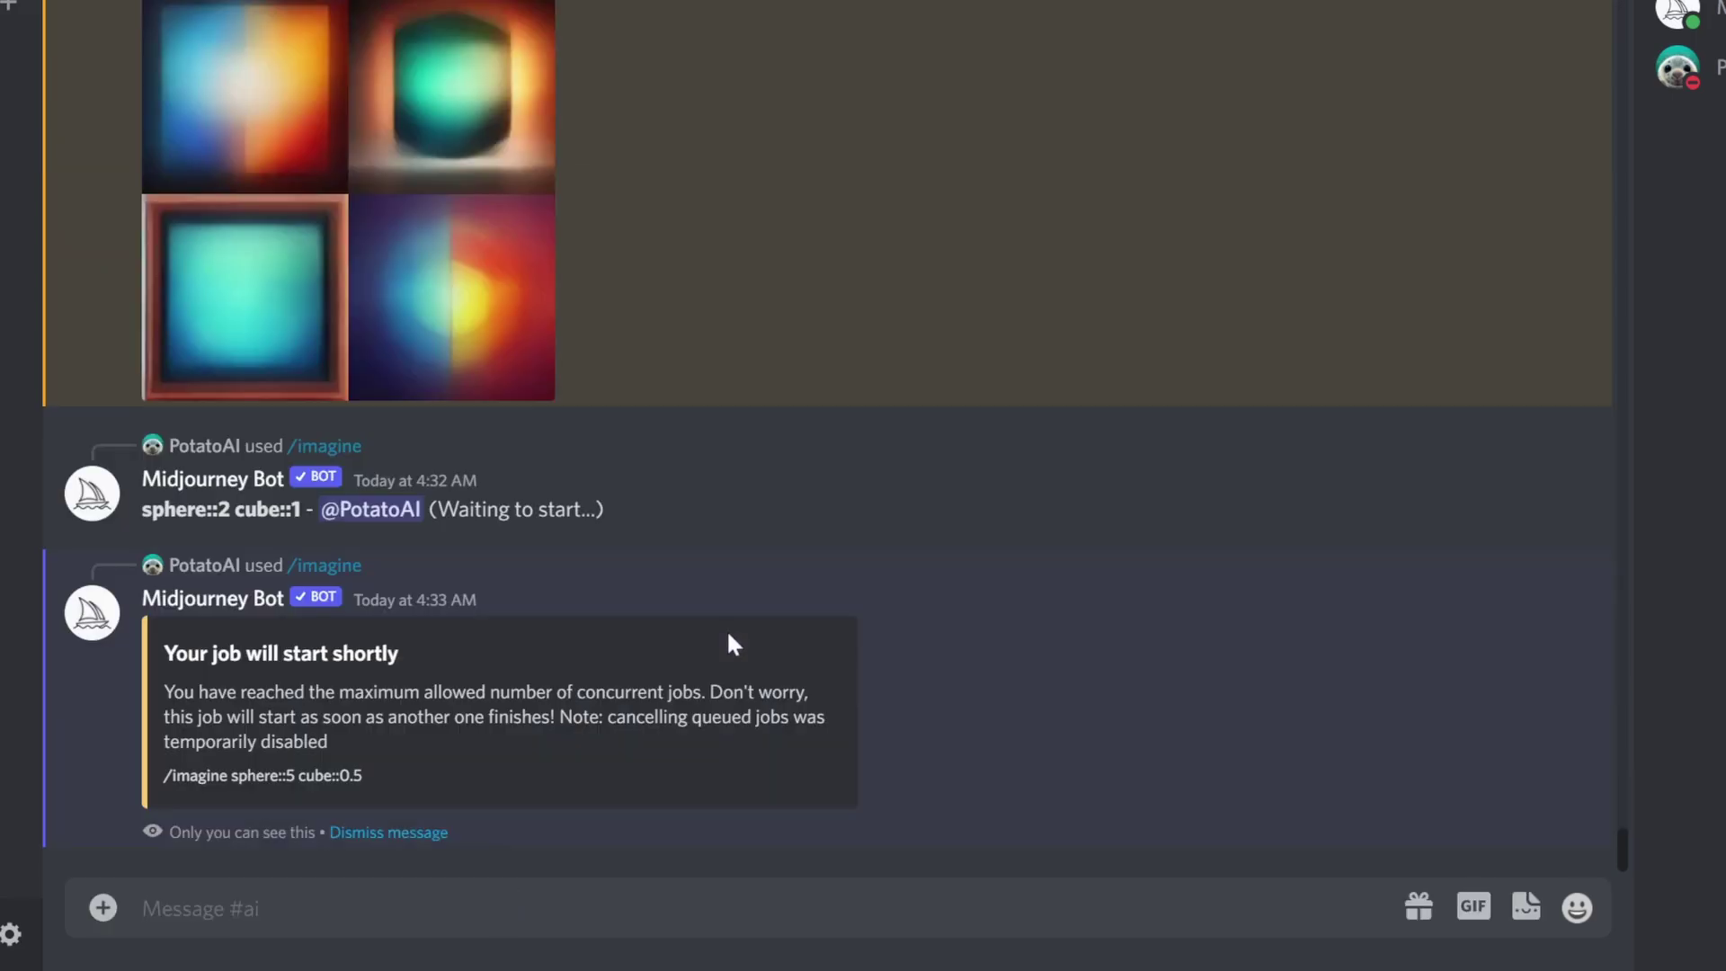
scroll(702, 516, up, 10)
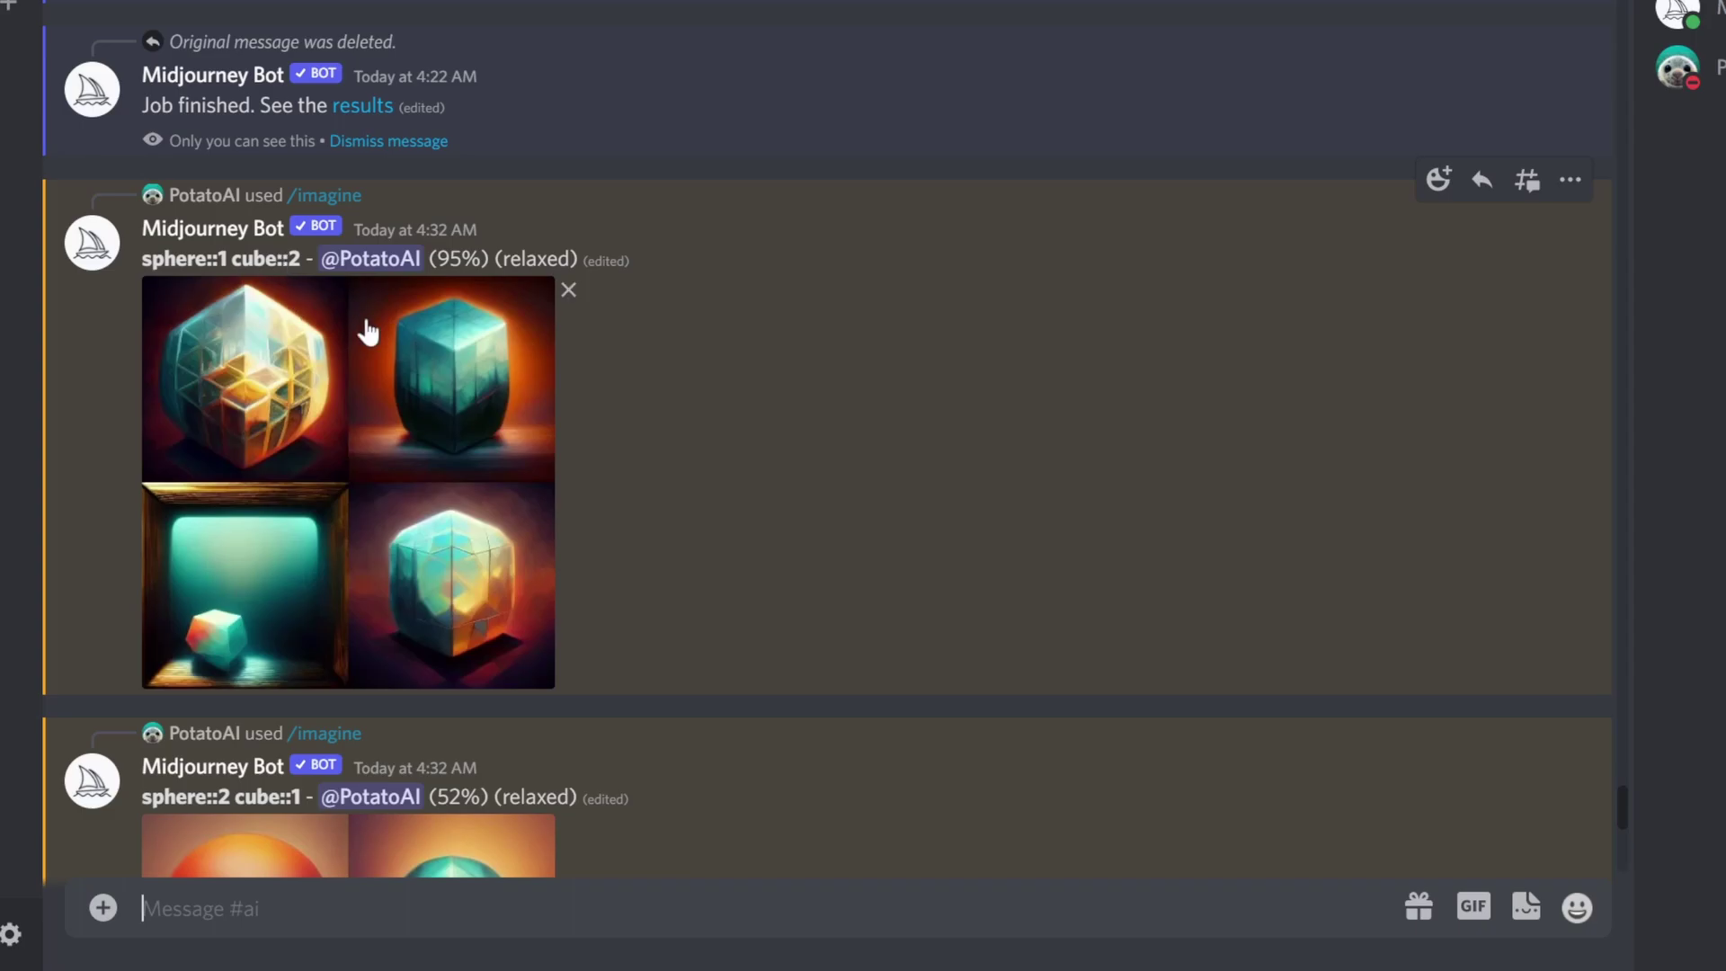
click(308, 451)
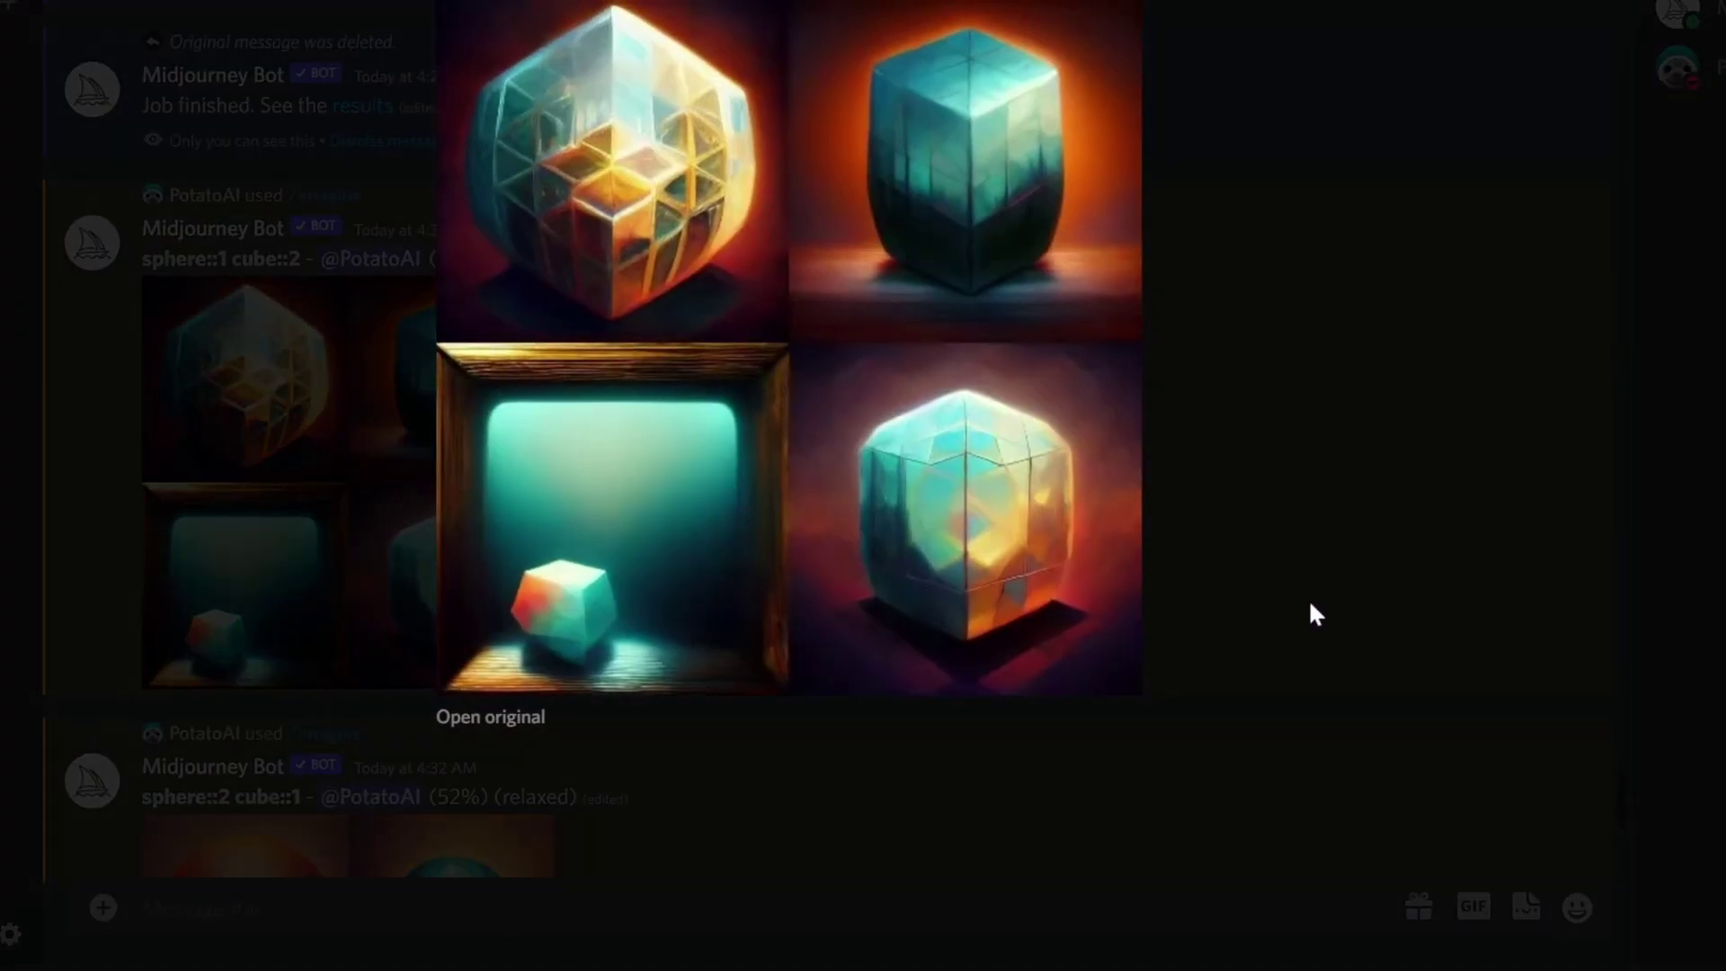
click(1345, 590)
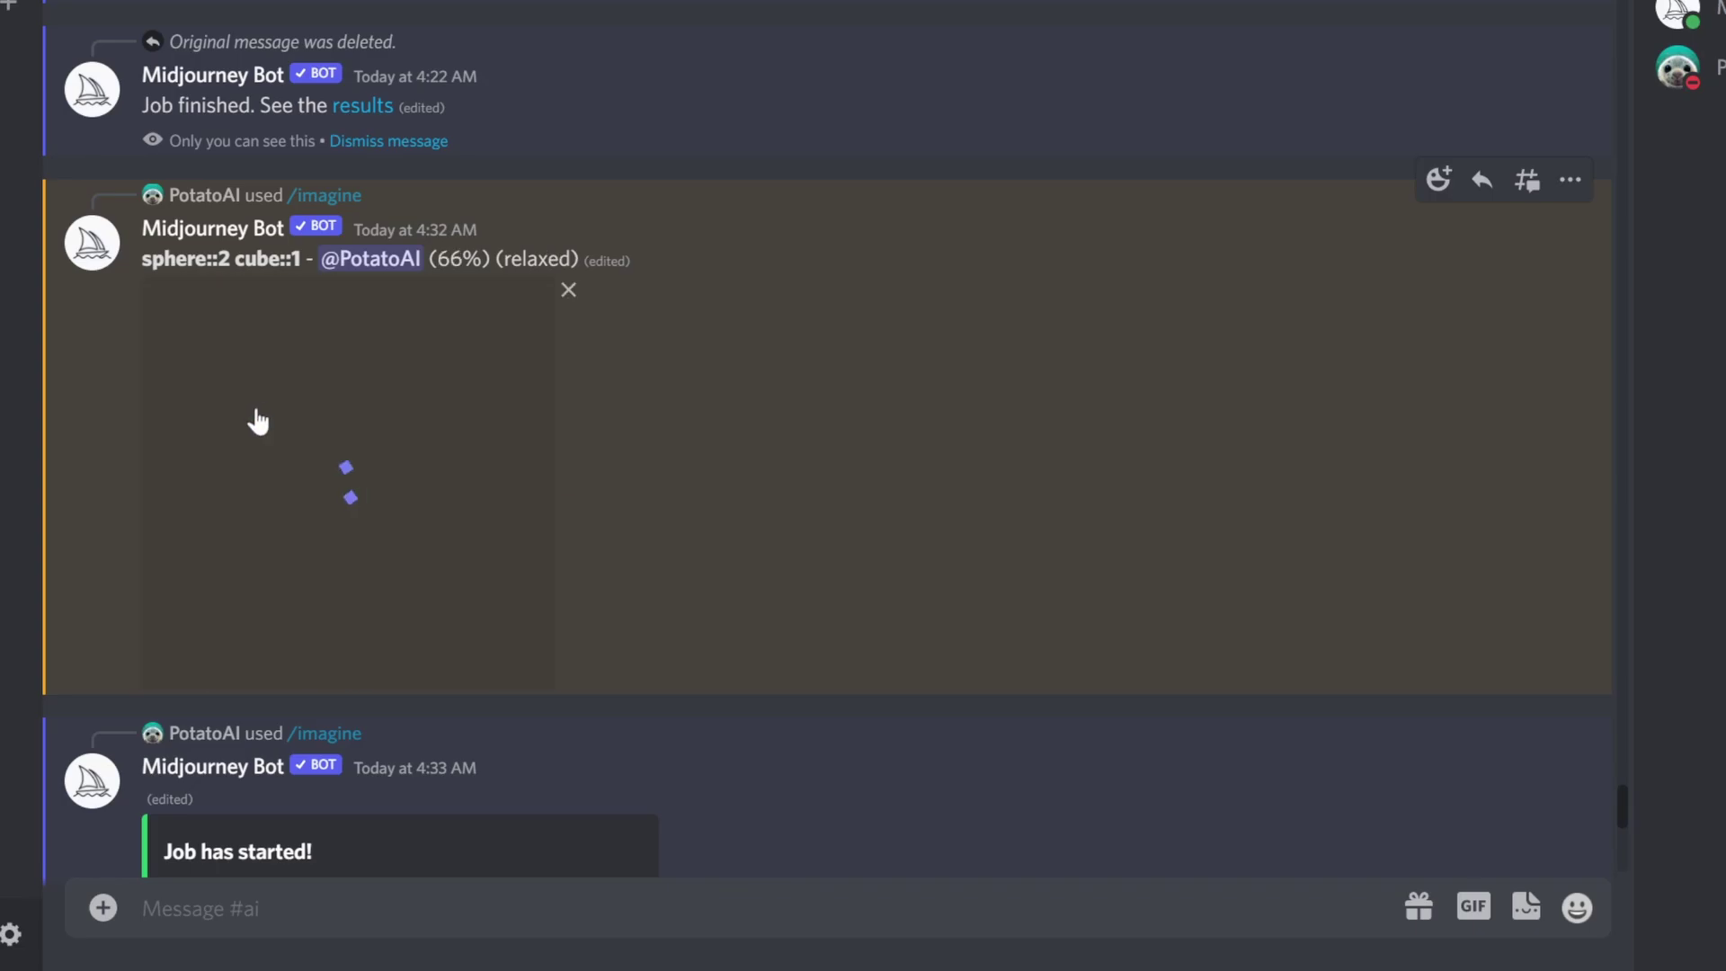
click(254, 416)
click(1418, 465)
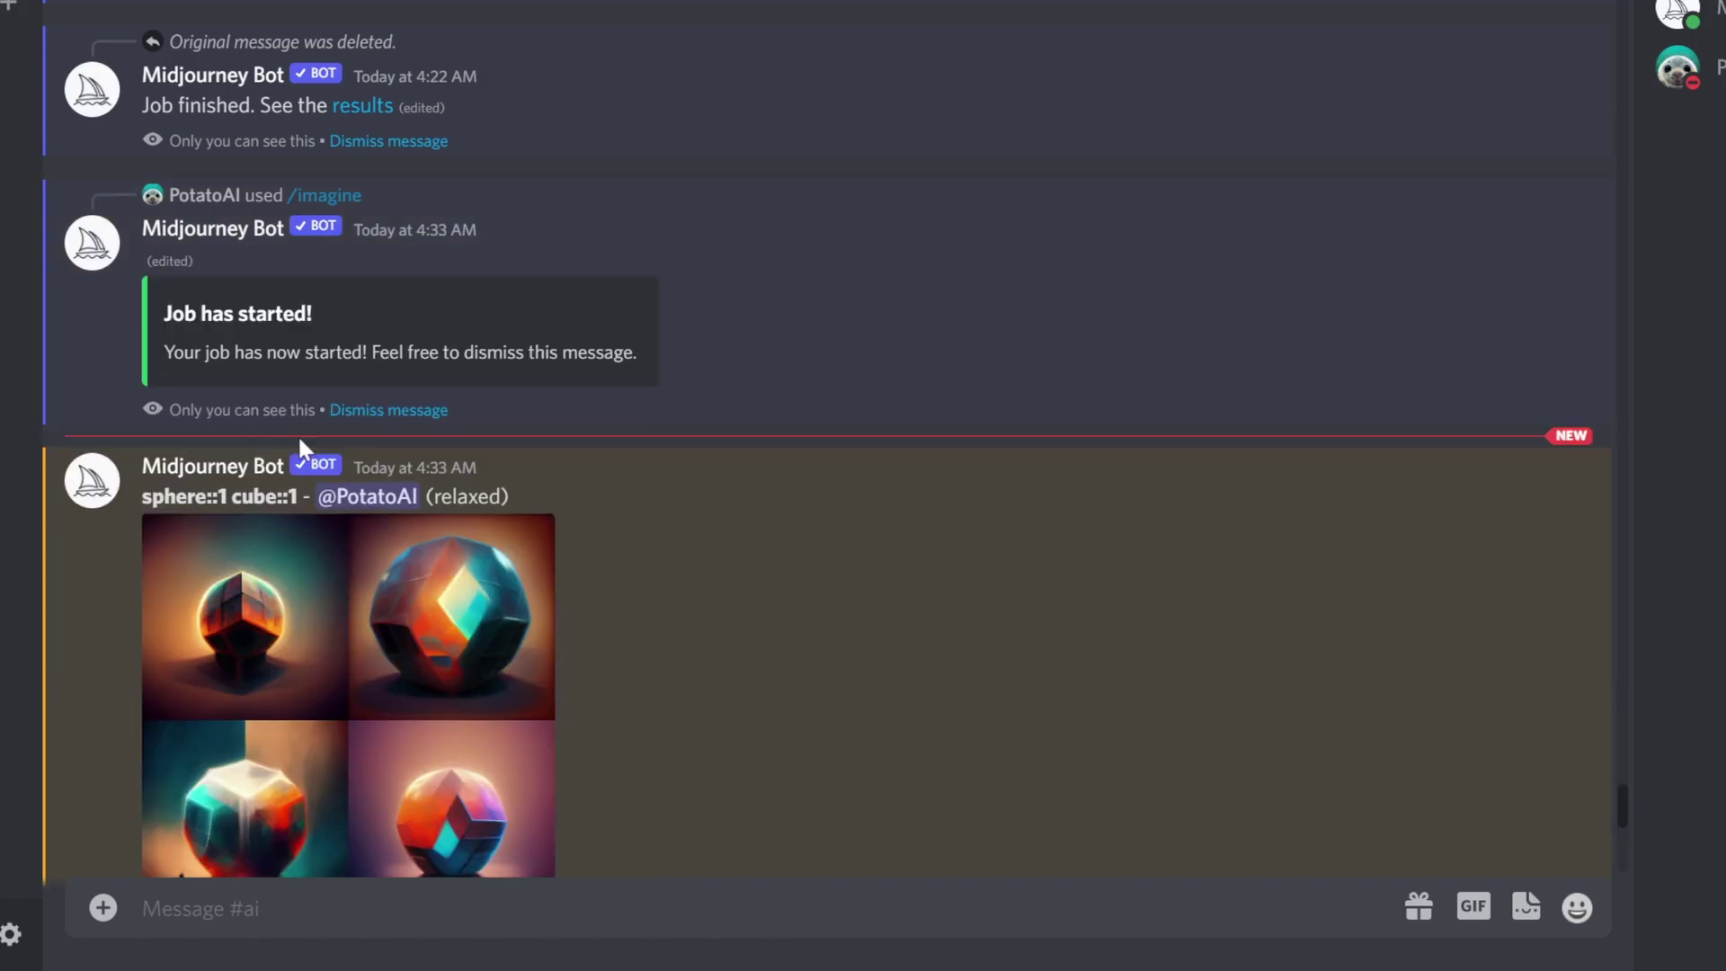
scroll(298, 434, down, 3)
scroll(324, 428, down, 10)
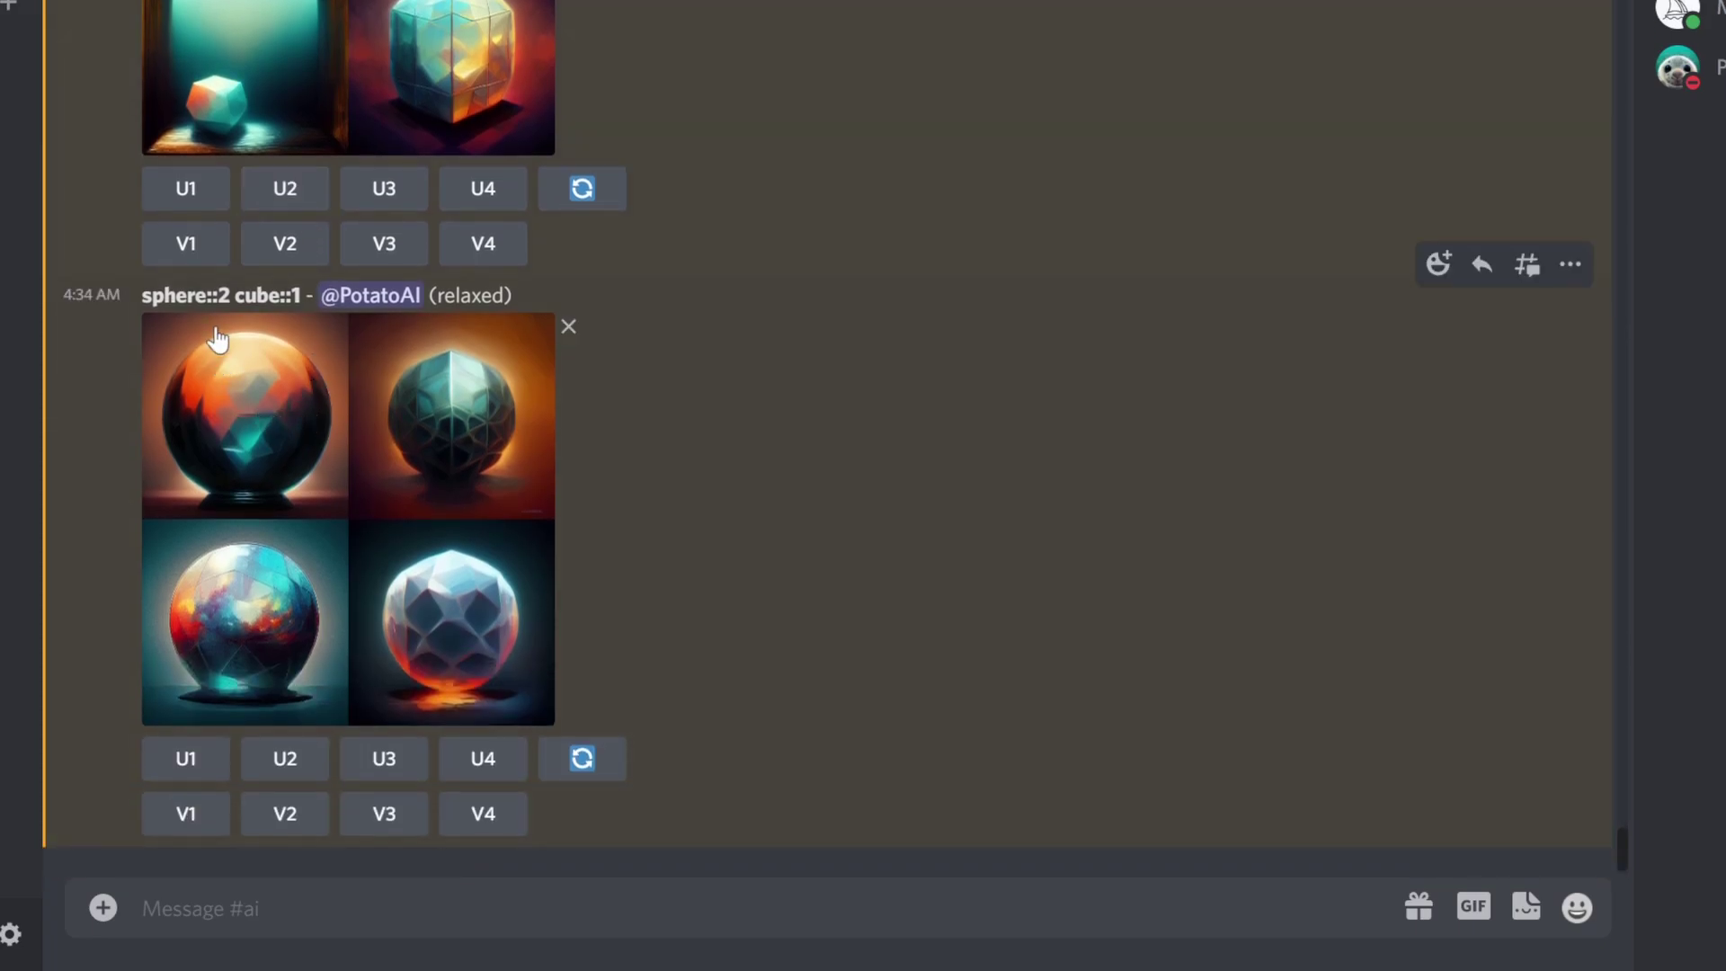
click(230, 401)
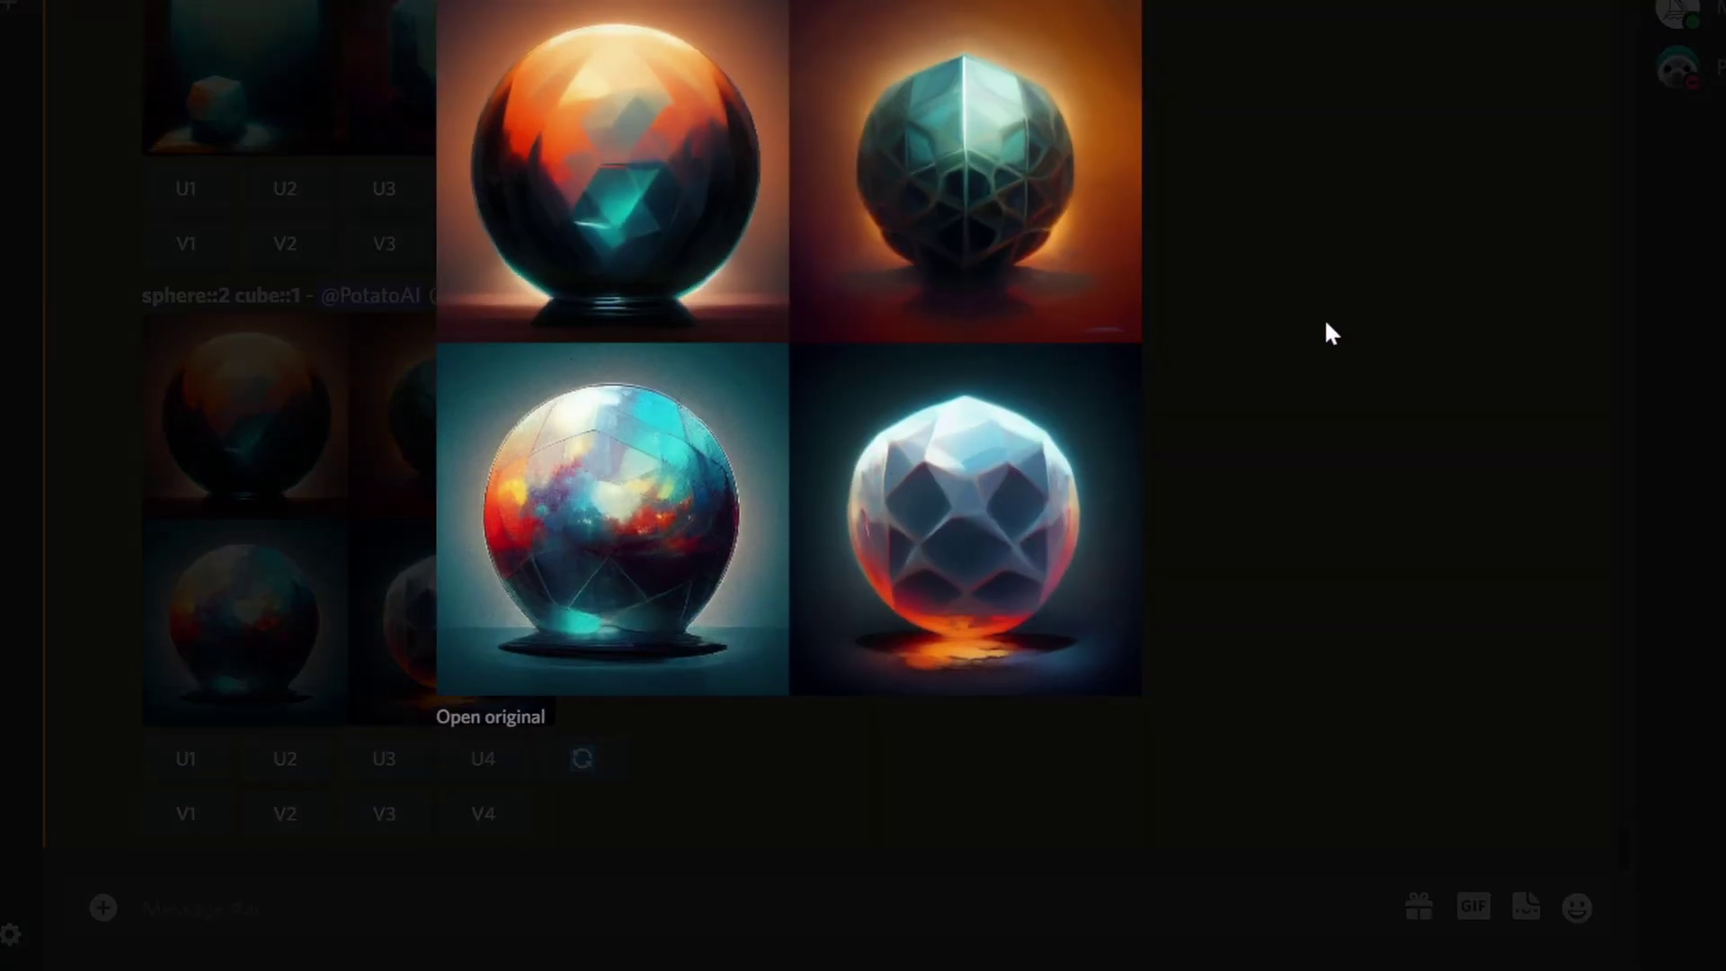
click(1331, 334)
scroll(347, 397, up, 5)
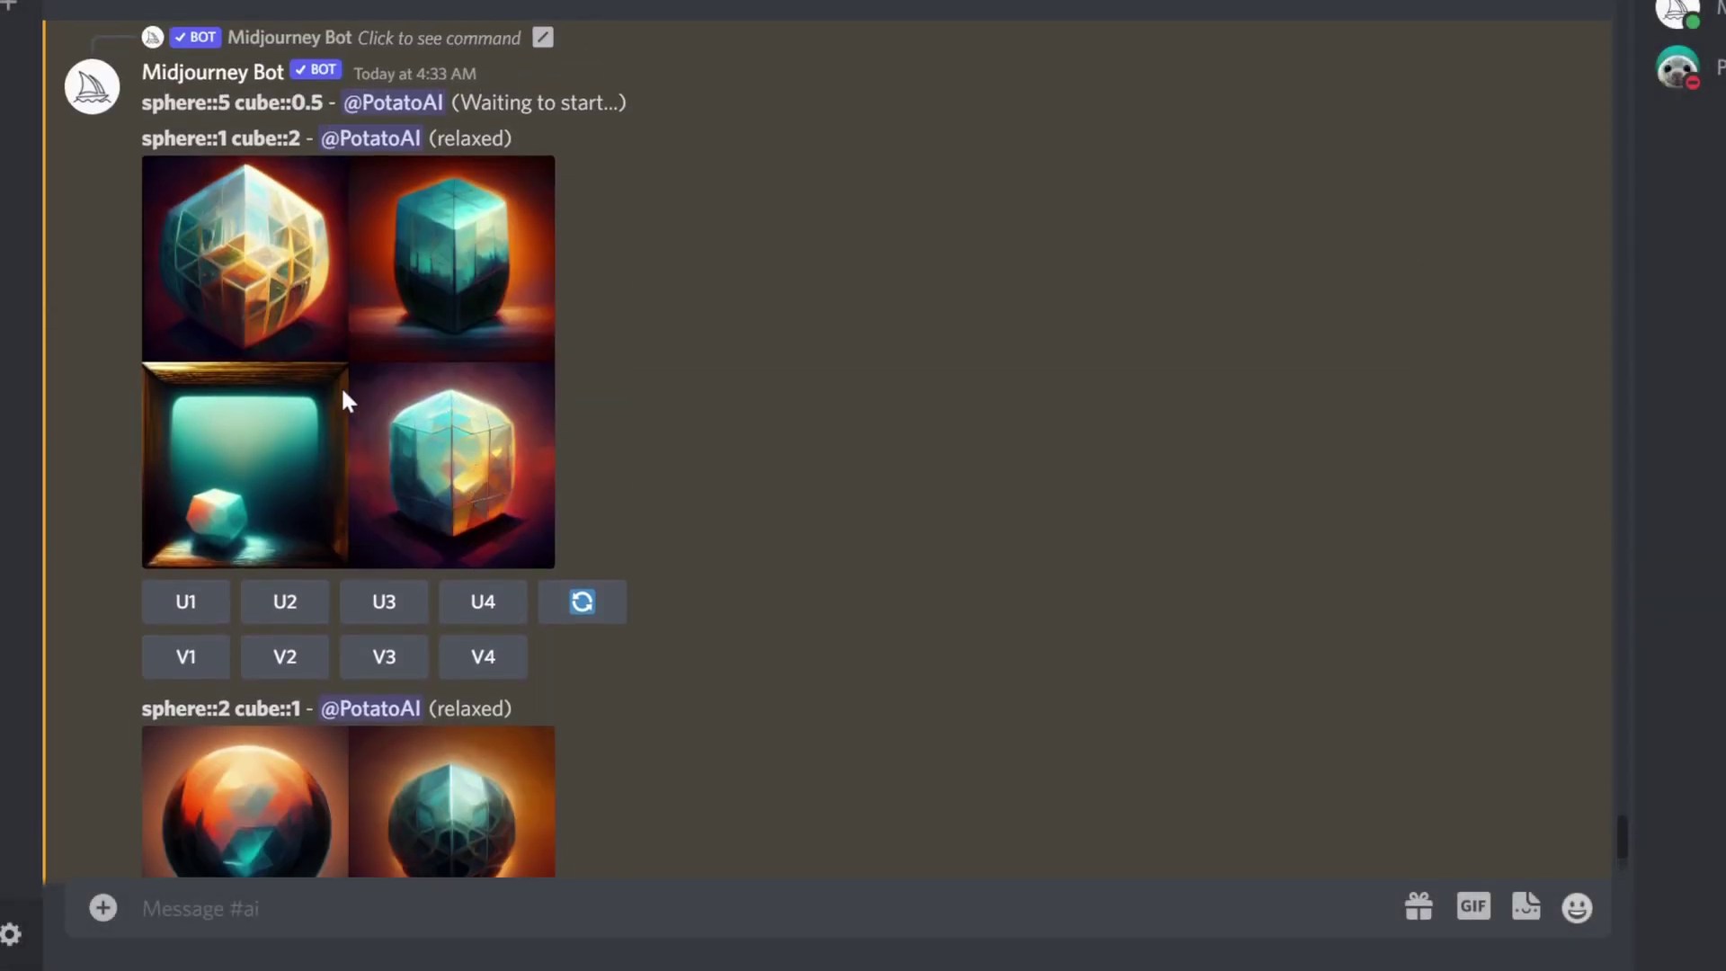
click(239, 315)
click(1306, 405)
scroll(351, 401, up, 6)
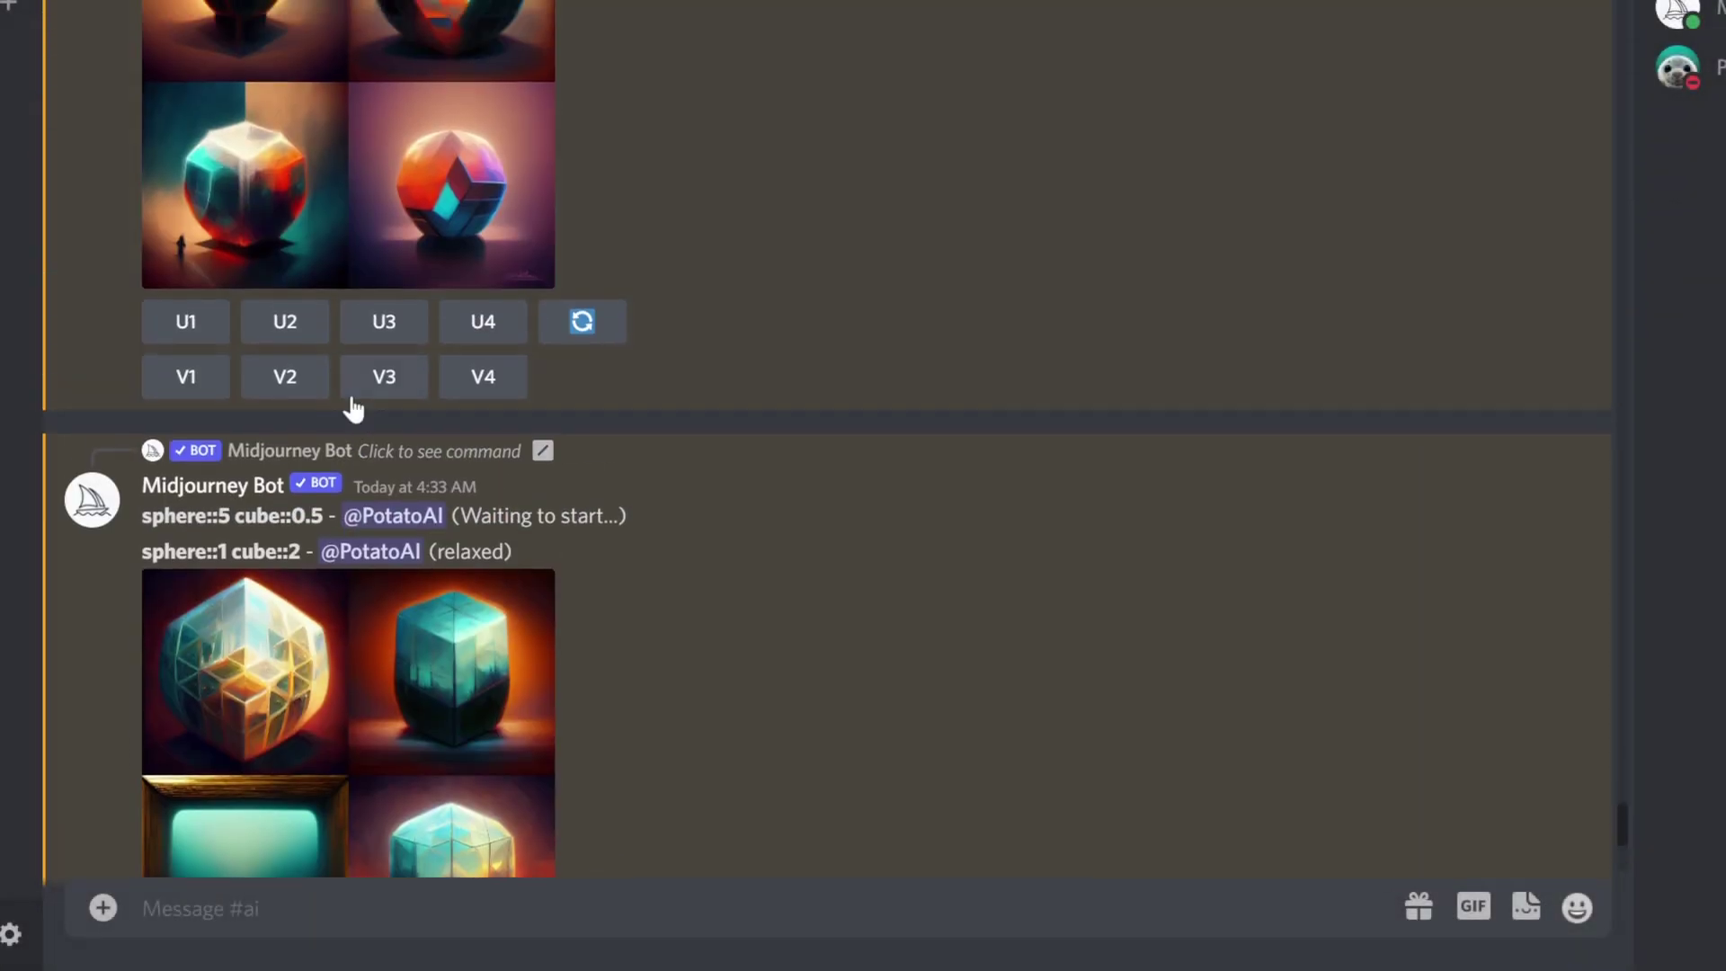
click(273, 333)
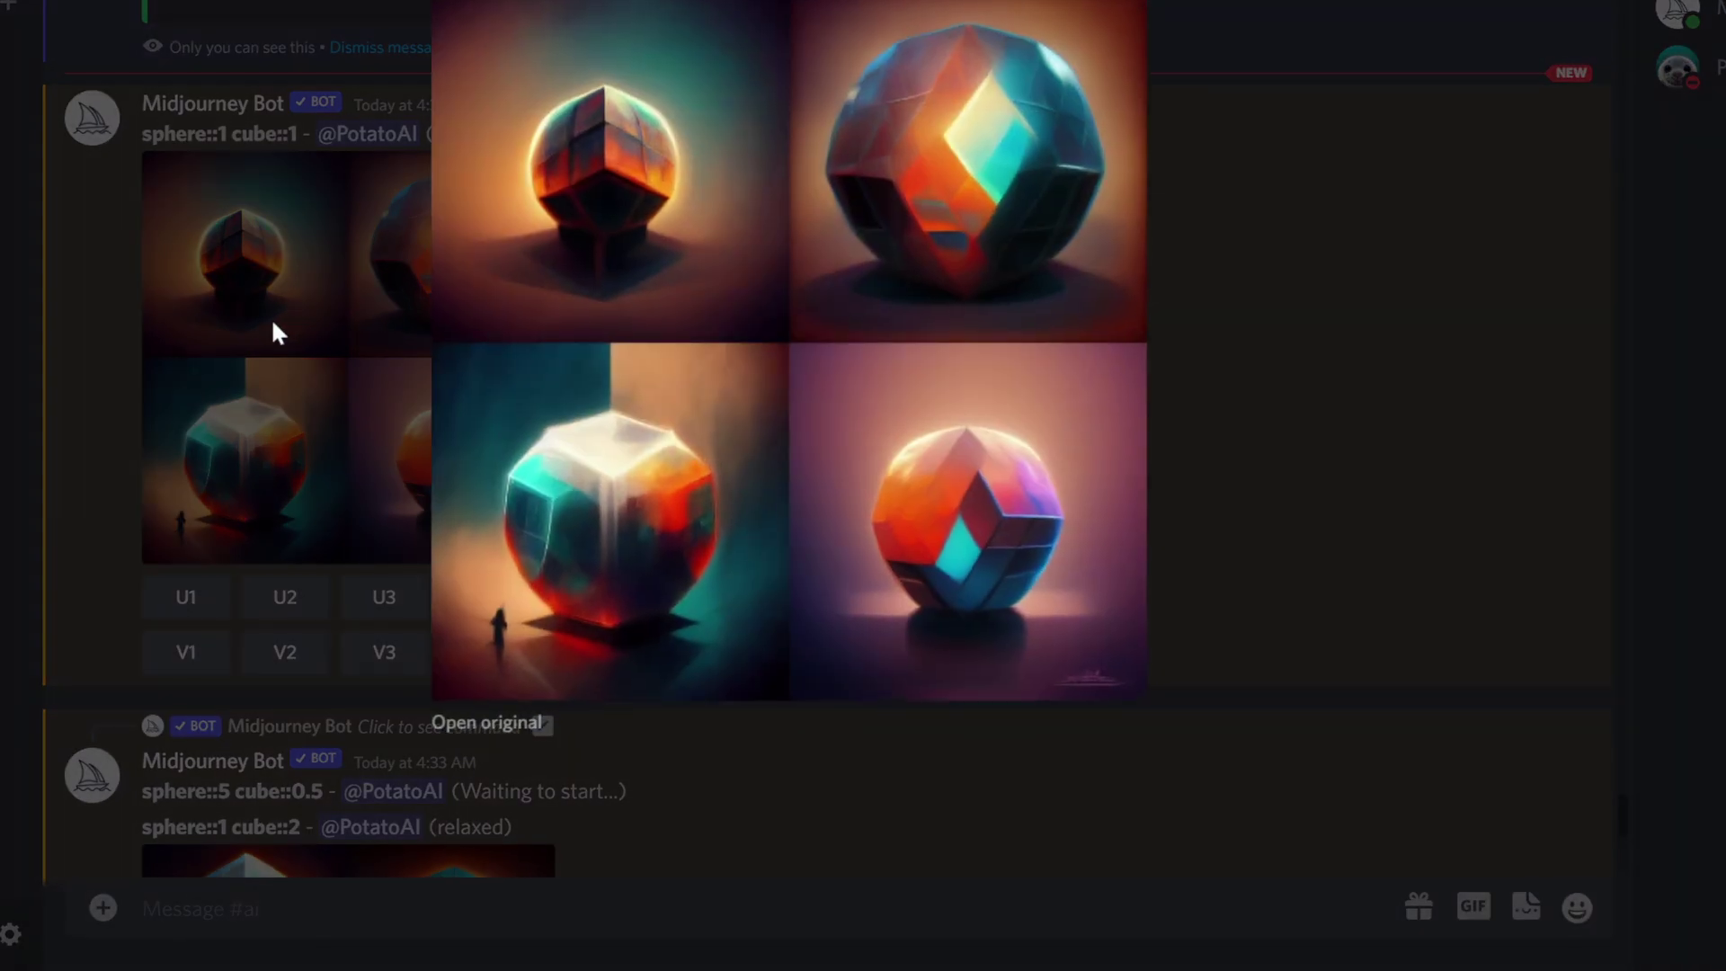
click(1285, 335)
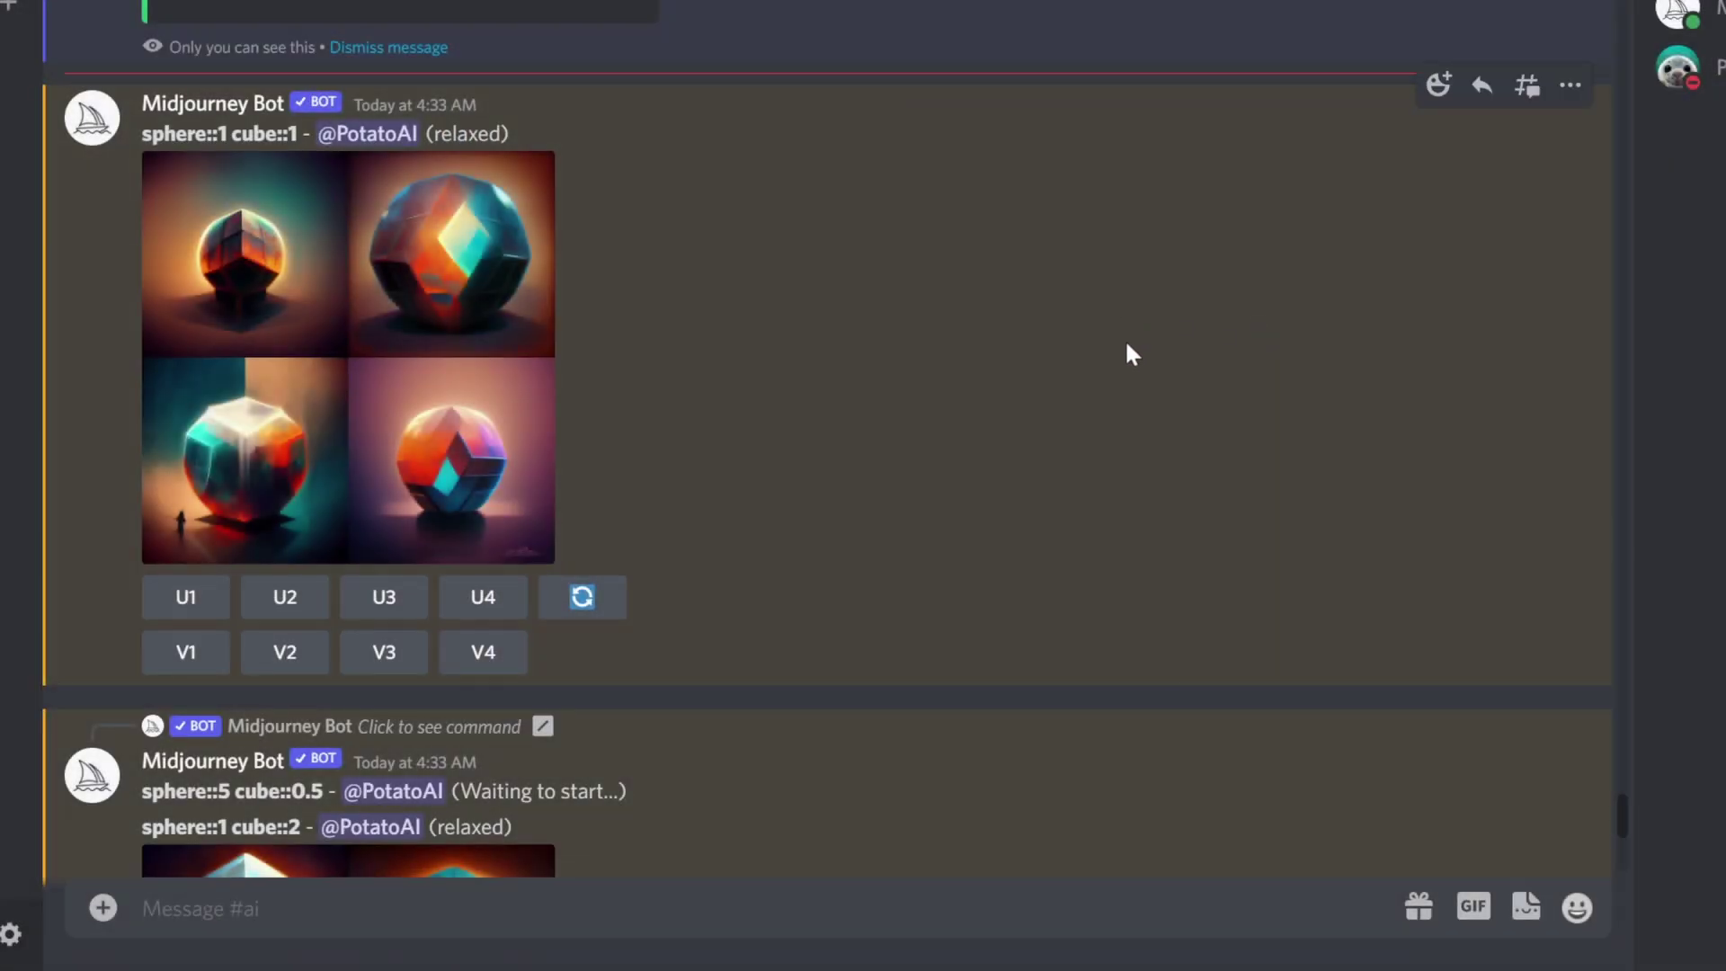
scroll(485, 388, up, 3)
scroll(473, 388, down, 9)
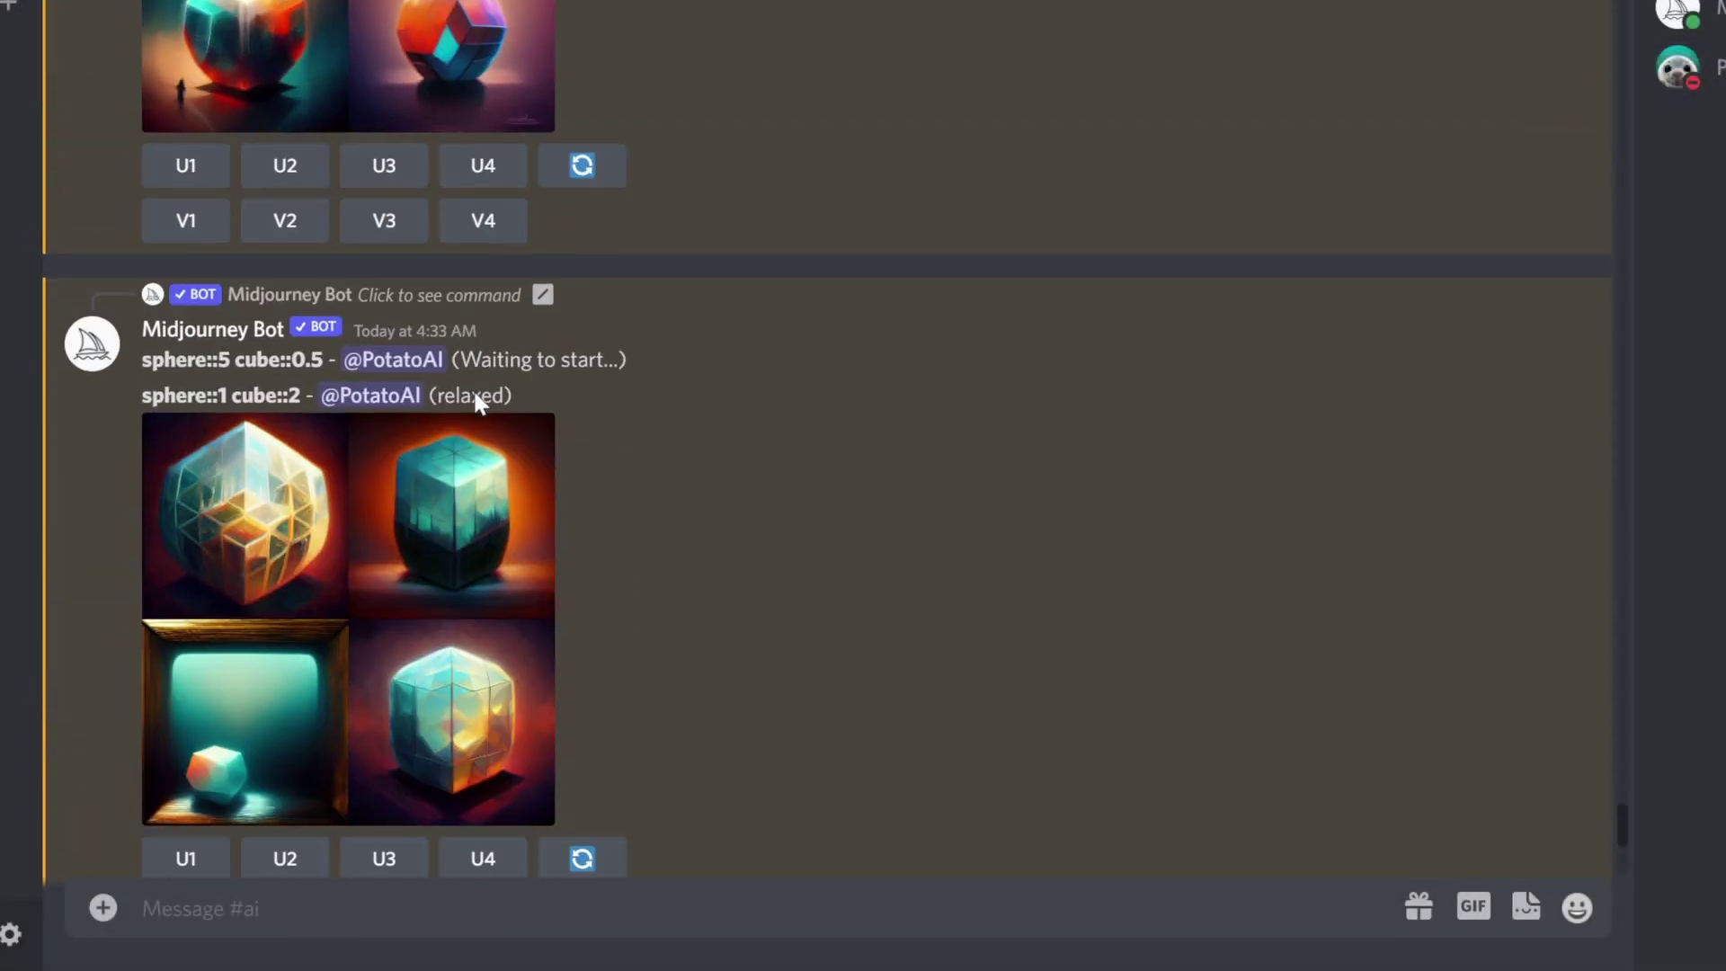